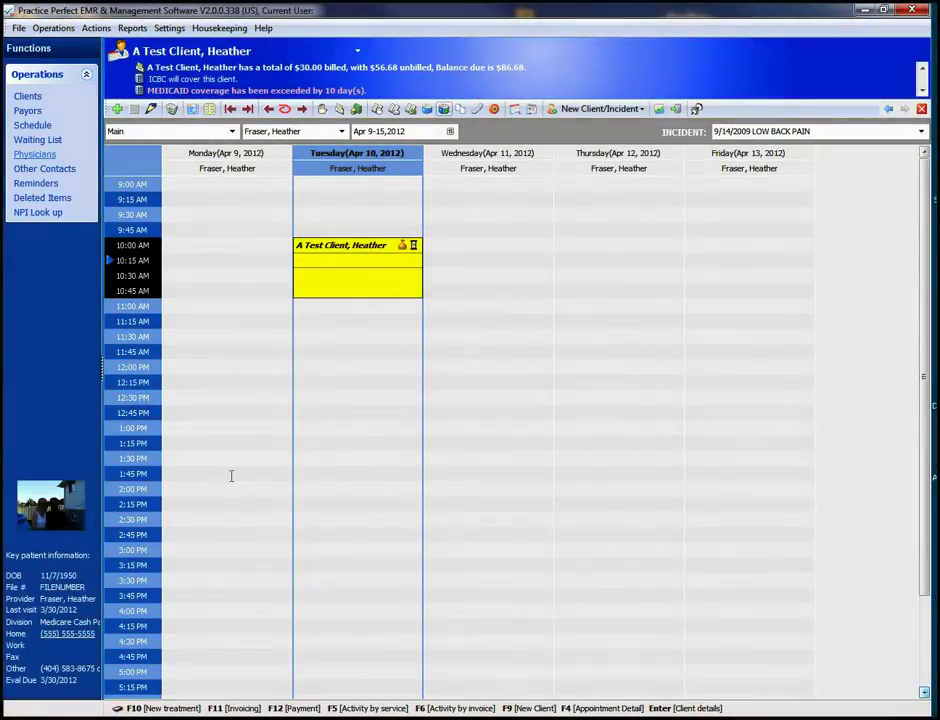
# Open the progress note for the client's 4/10/2012 appointment and clear the Subjective, Objective and Assessment text.
pyautogui.click(444, 109)
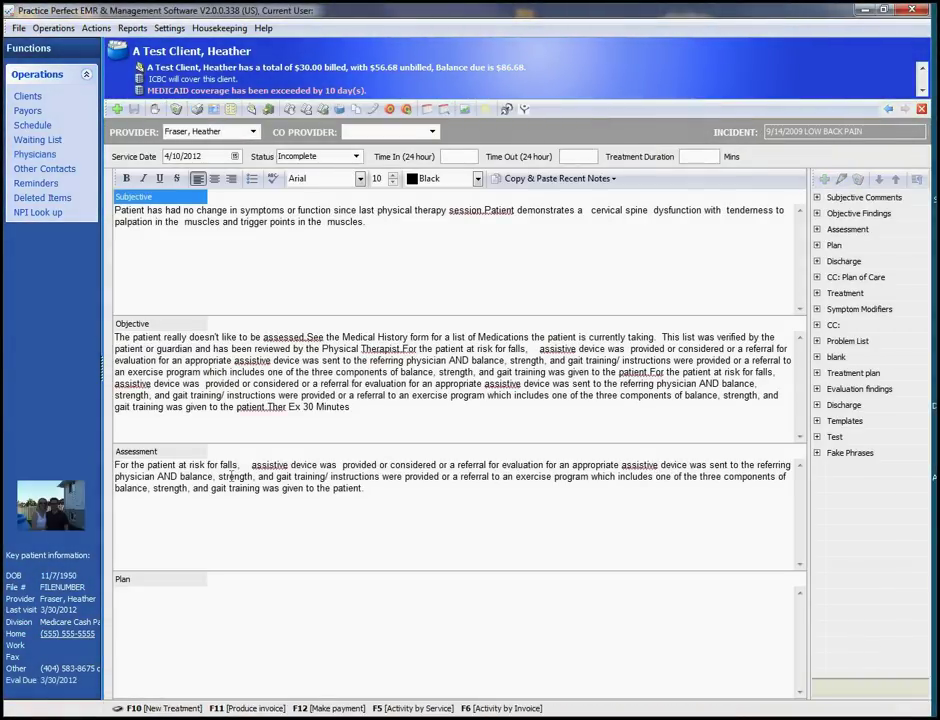
pyautogui.press('Tab')
pyautogui.press('Delete')
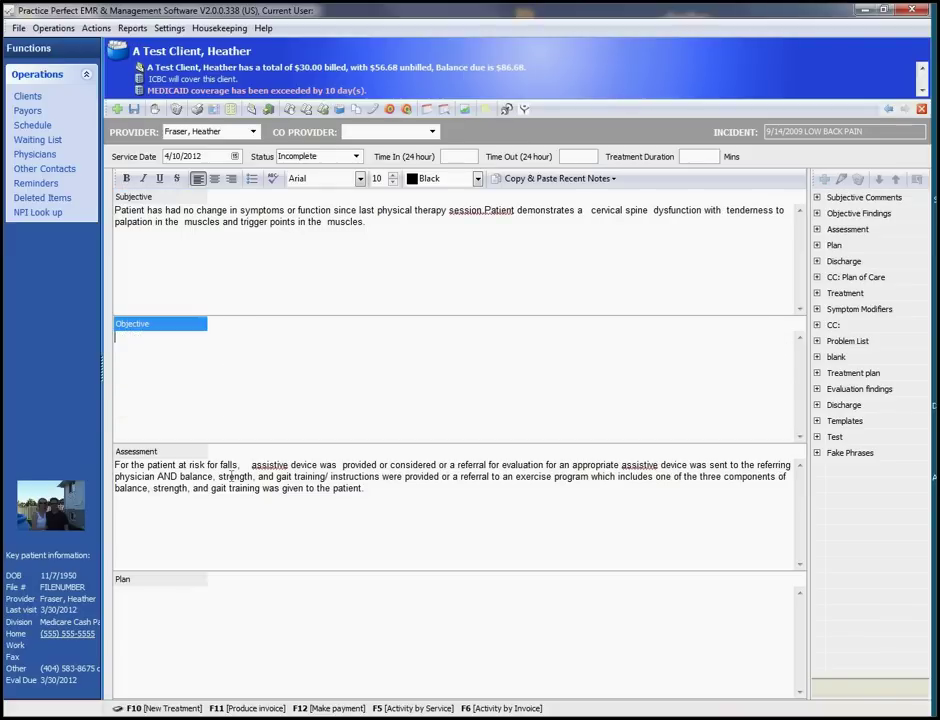
pyautogui.hotkey('shift', 'Tab')
pyautogui.press('Delete')
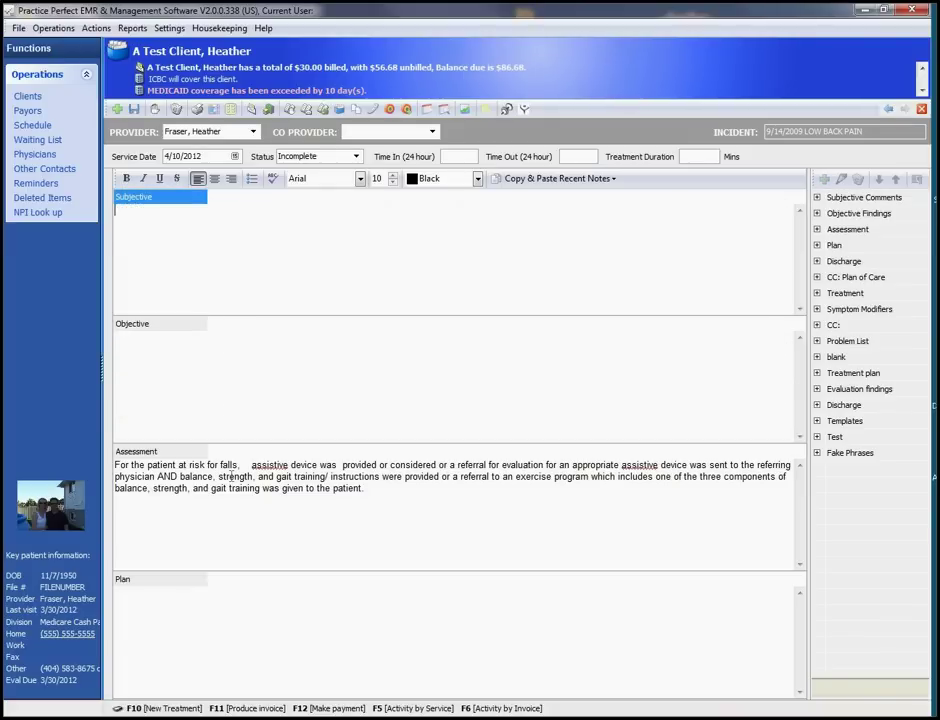
pyautogui.press('Tab')
pyautogui.press('Tab')
pyautogui.press('Delete')
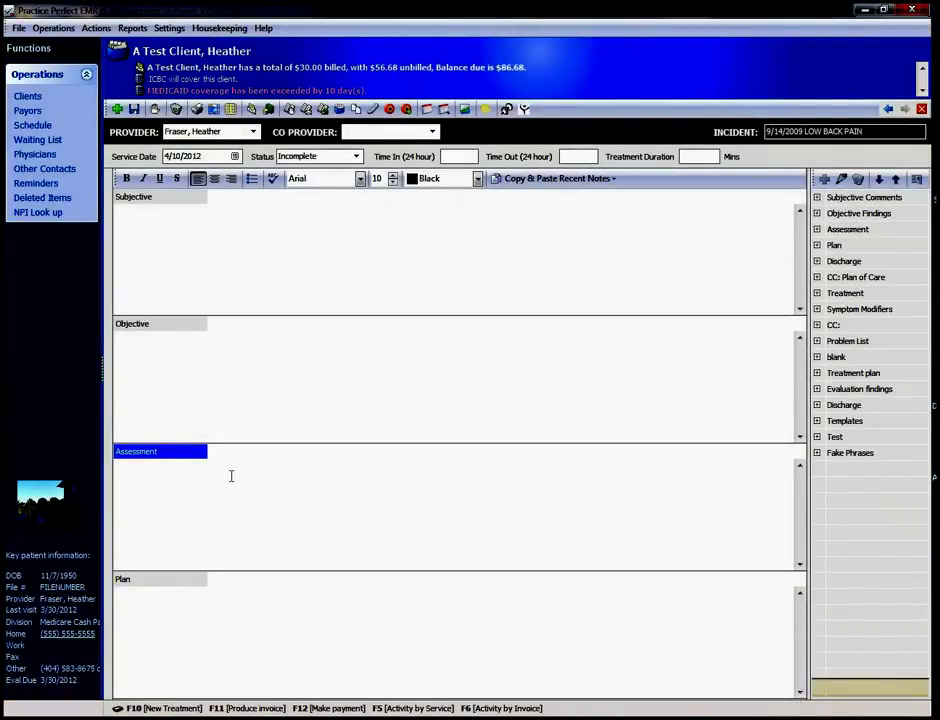
# Open the Customize Progress Notes/Documentations settings, review the four progress note caption fields and close the dialog.
pyautogui.hotkey('alt', 's')
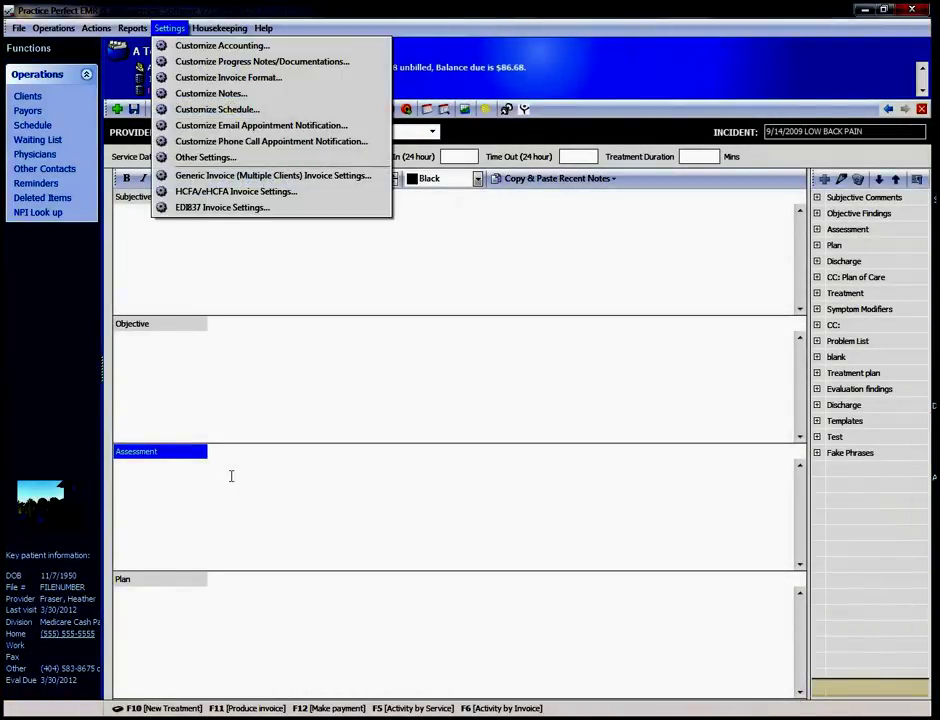
pyautogui.press('Down')
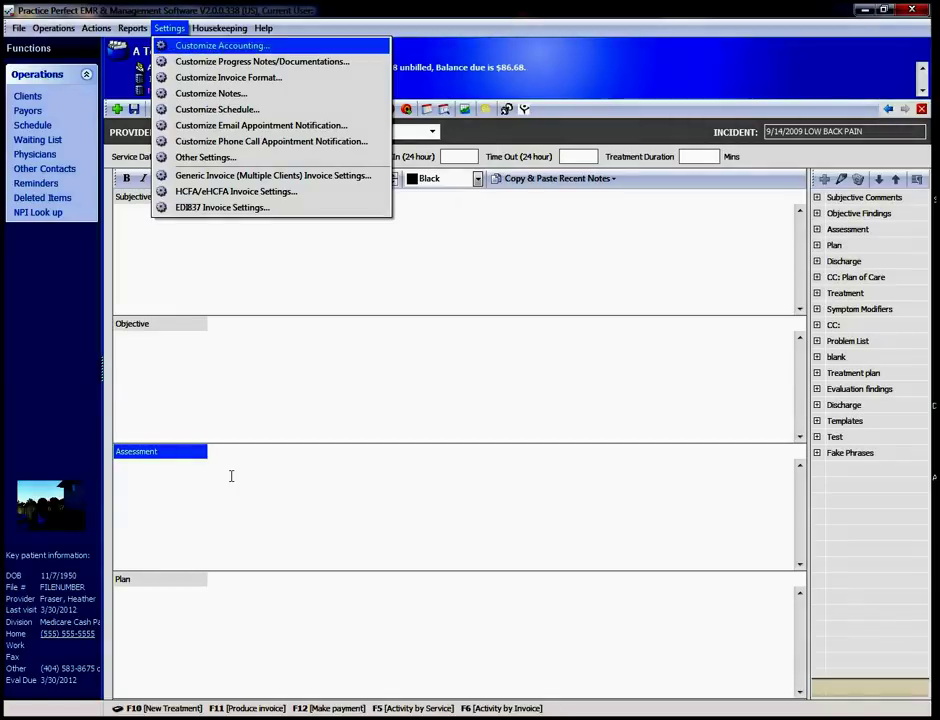
pyautogui.press('Down')
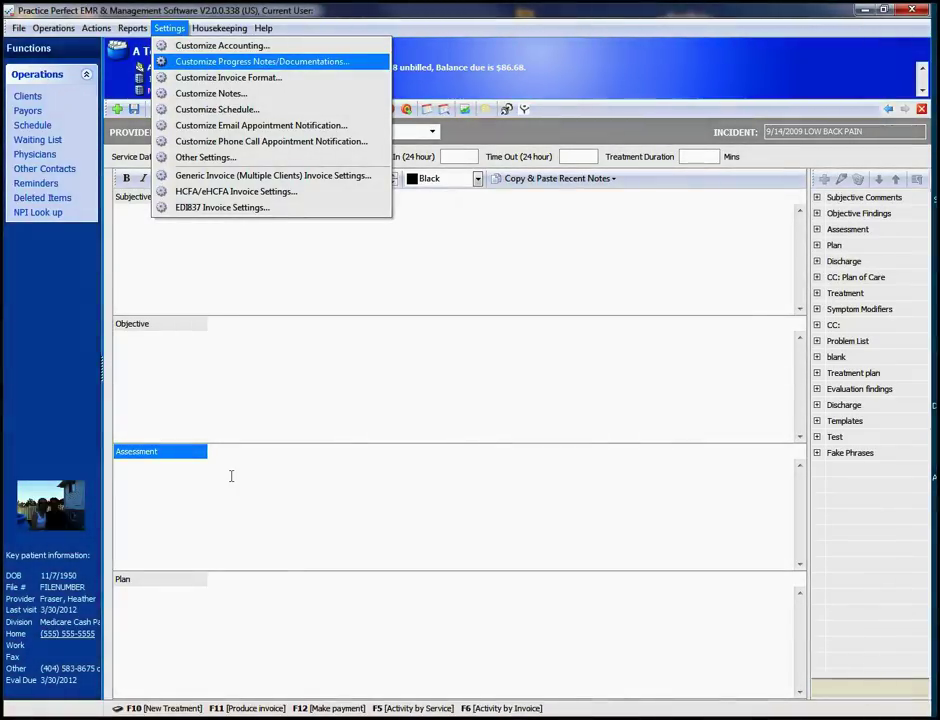
pyautogui.press('Return')
pyautogui.press('Tab')
pyautogui.press('Tab')
pyautogui.press('Tab')
pyautogui.press('Tab')
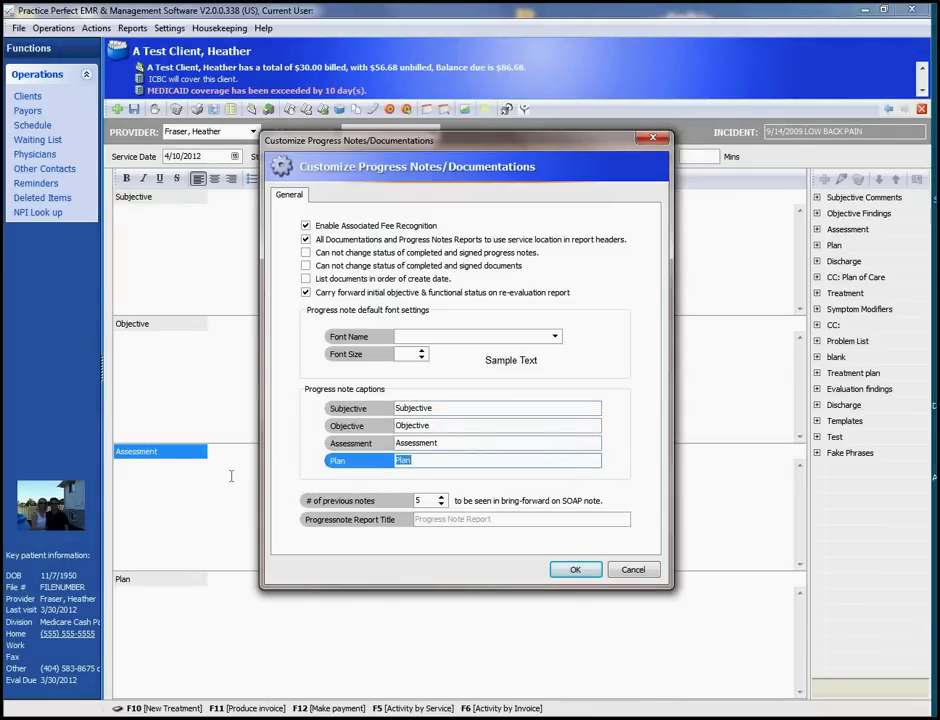
pyautogui.hotkey('shift', 'Tab')
pyautogui.hotkey('shift', 'Tab')
pyautogui.hotkey('shift', 'Tab')
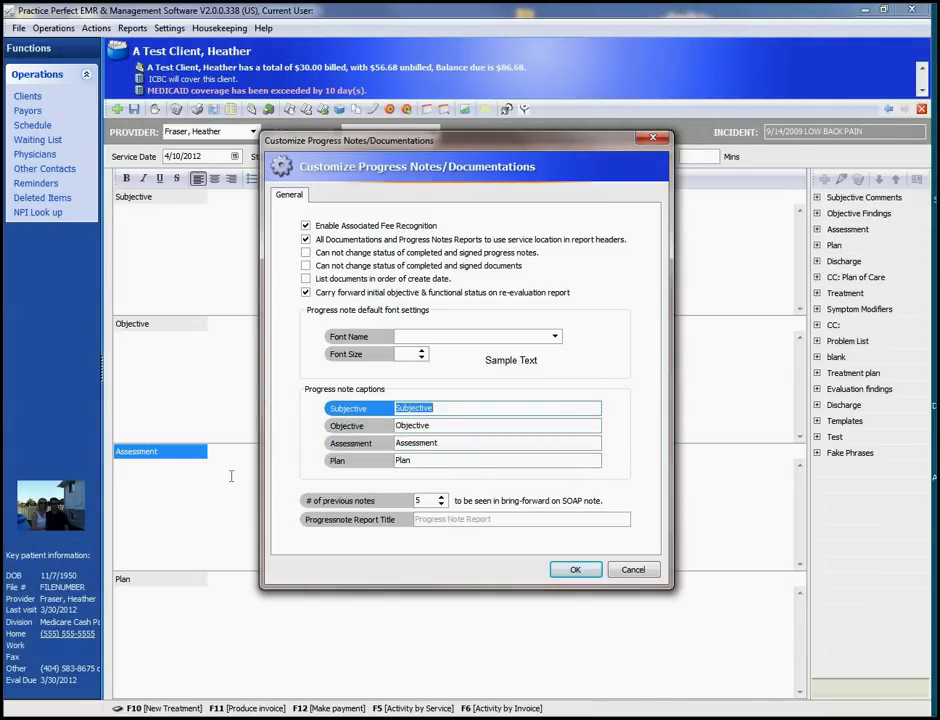
pyautogui.press('Return')
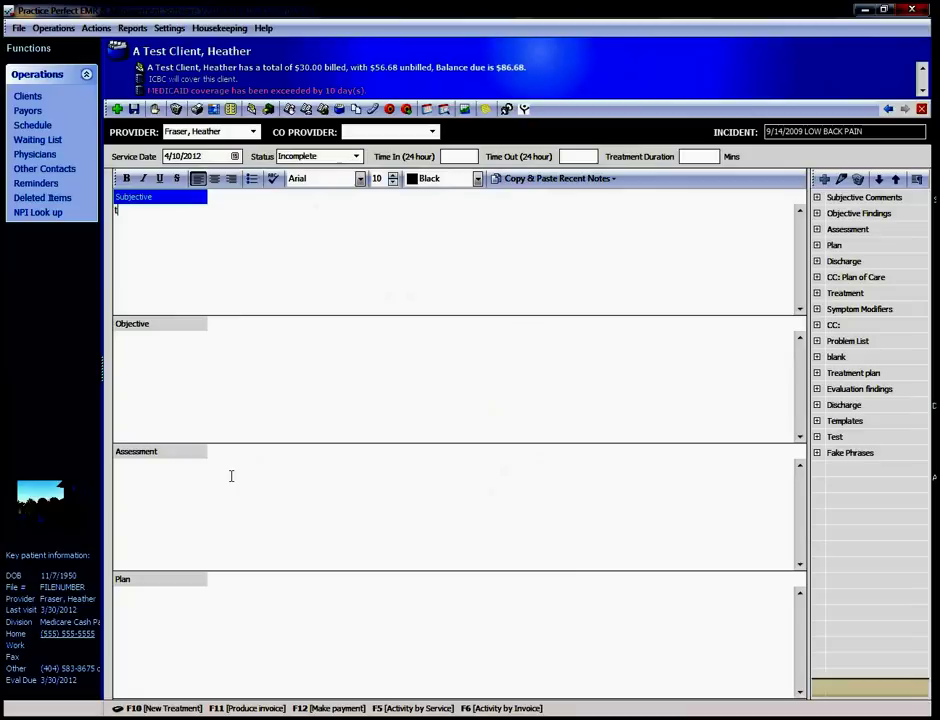
# Enter "This is where you type." in the Subjective section.
pyautogui.write('his is where you type.')
pyautogui.press('Return')
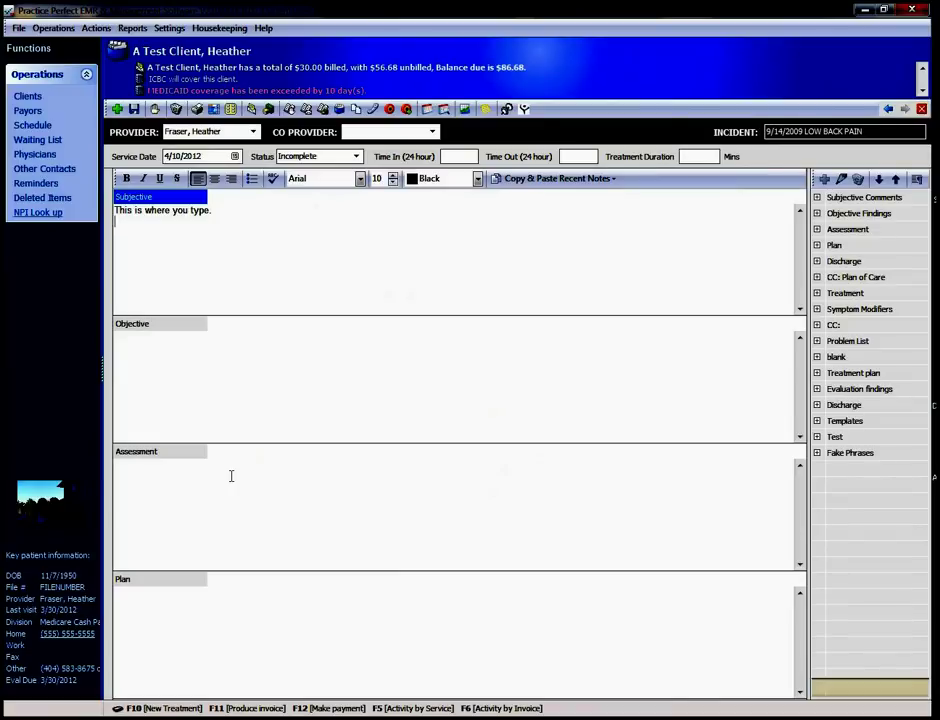
pyautogui.press('BackSpace')
# Open the new paragraph form for the Subjective sentence, look at the existing category choices and cancel without saving.
pyautogui.hotkey('shift', 'Home')
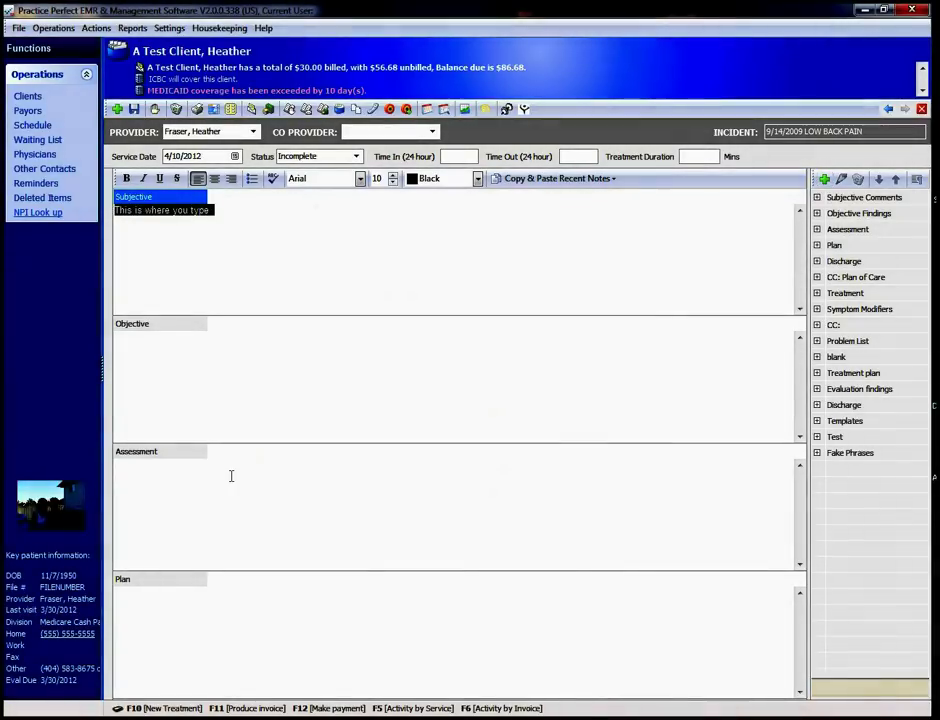
pyautogui.click(824, 179)
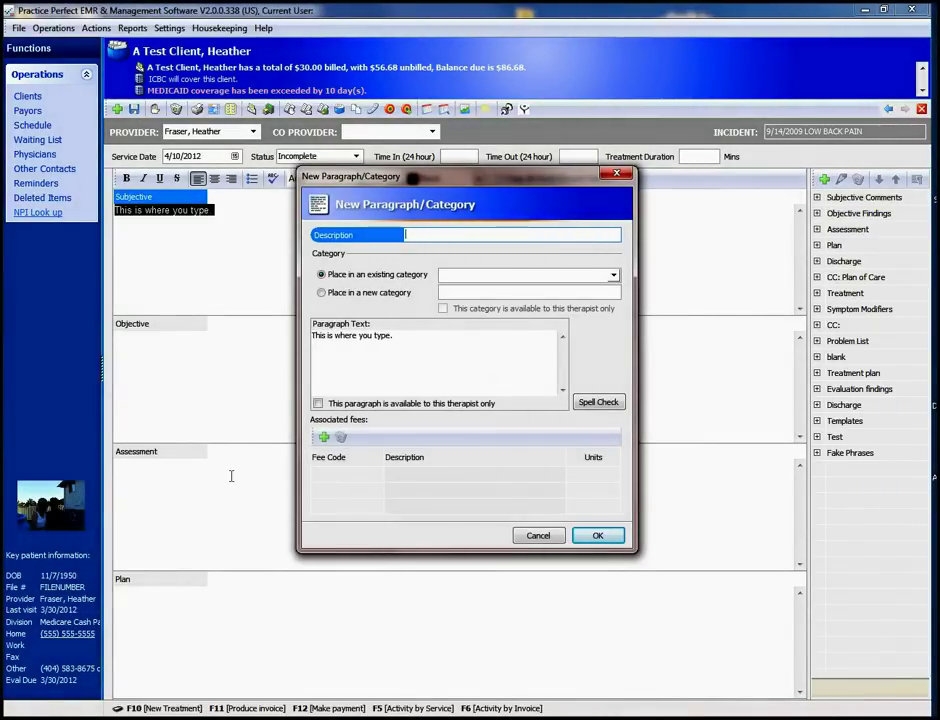
pyautogui.press('Tab')
pyautogui.hotkey('alt', 'Down')
pyautogui.press('Escape')
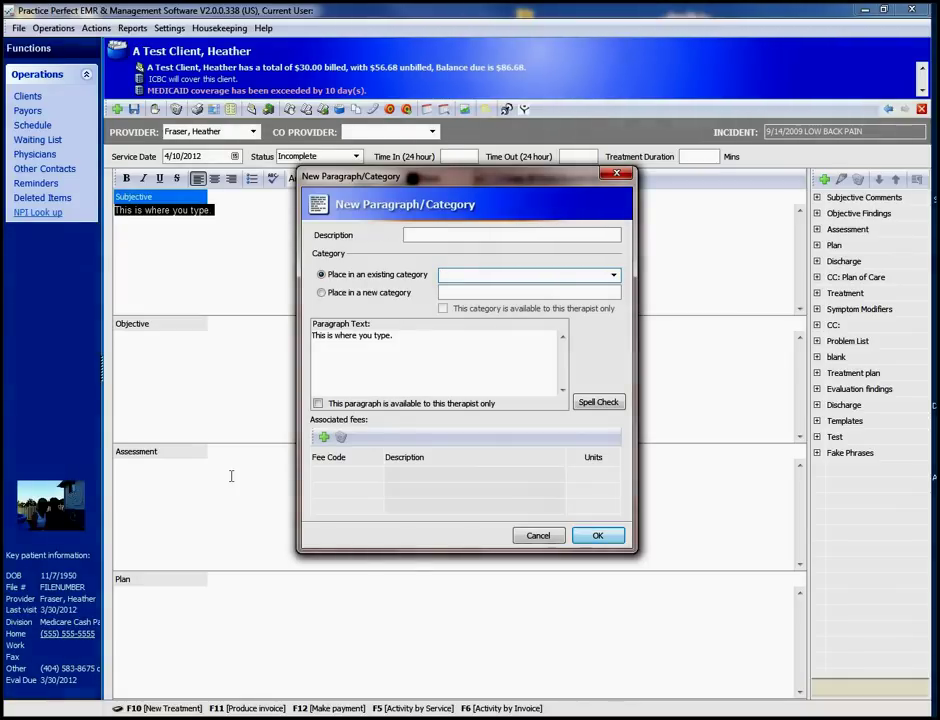
pyautogui.press('Escape')
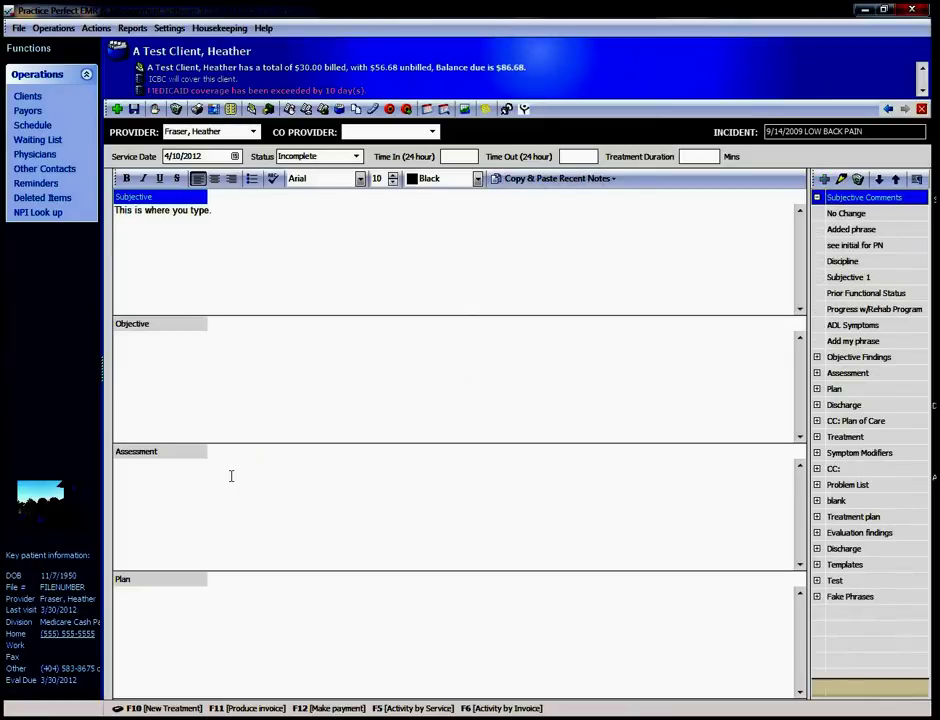
# Insert the No Change phrase into the Subjective section and the Cervical Spine Findings phrase into the Objective section.
pyautogui.press('Down')
pyautogui.press('Return')
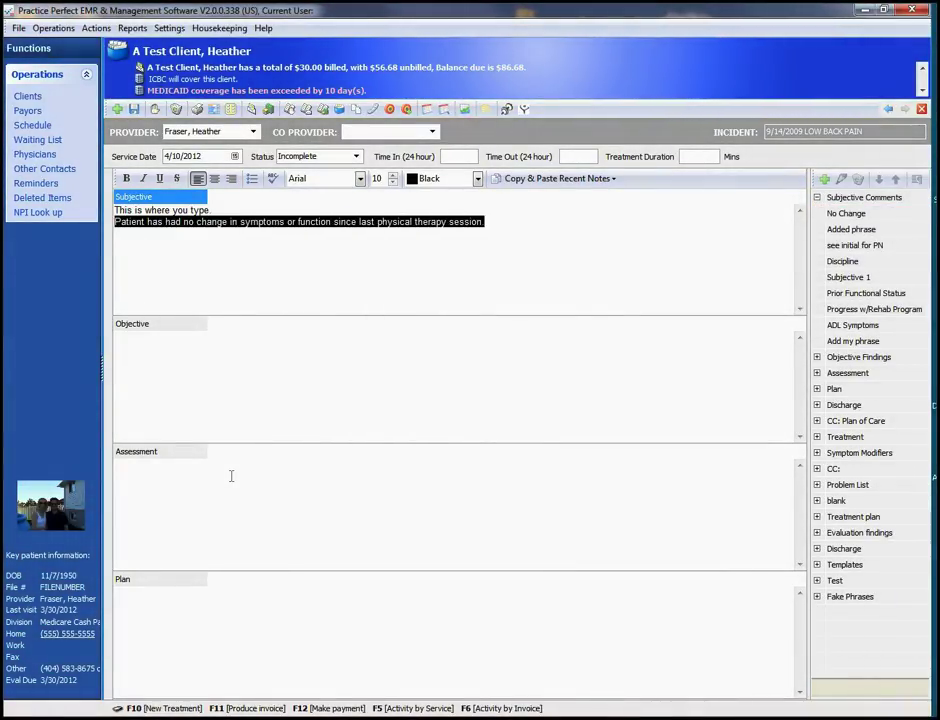
pyautogui.press('Tab')
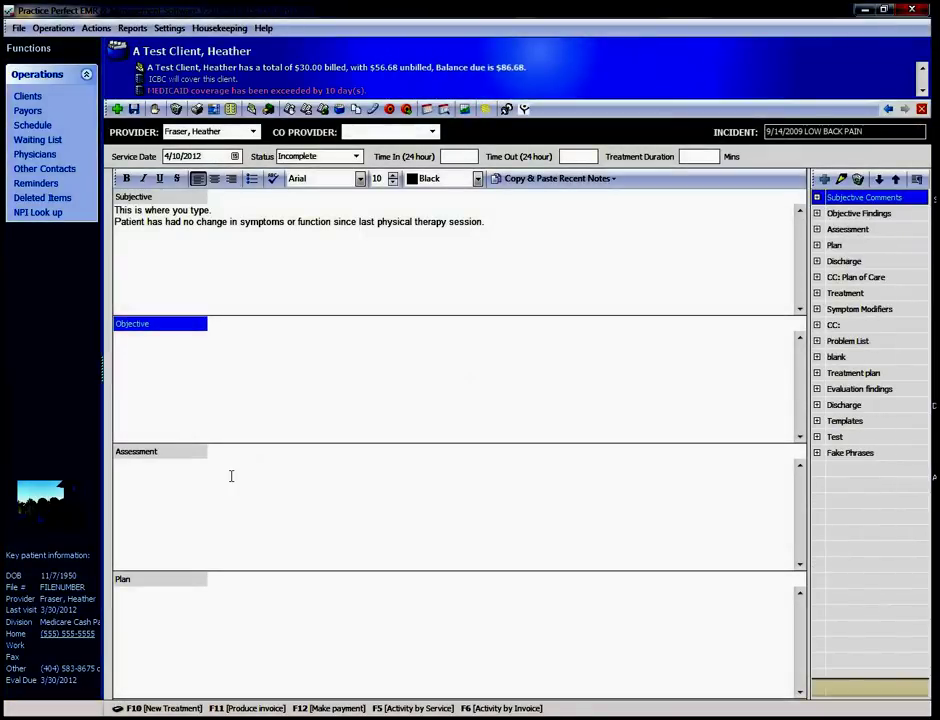
pyautogui.press('Down')
pyautogui.press('Right')
pyautogui.press('Down')
pyautogui.press('Return')
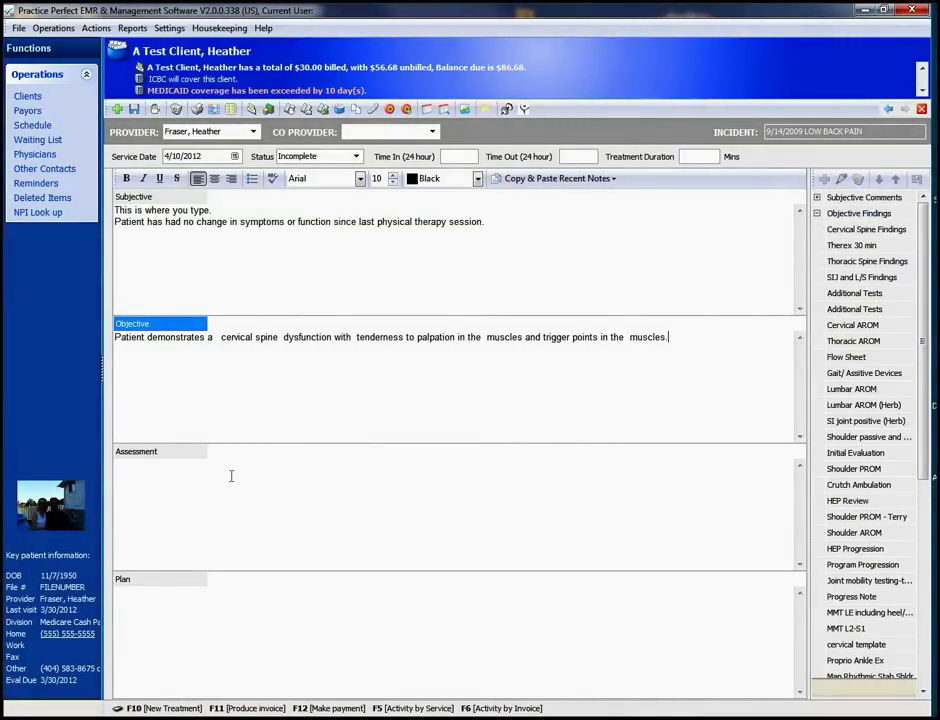
# Insert the Therex 30 min phrase on a new line in the Objective section and view its associated fee.
pyautogui.press('Return')
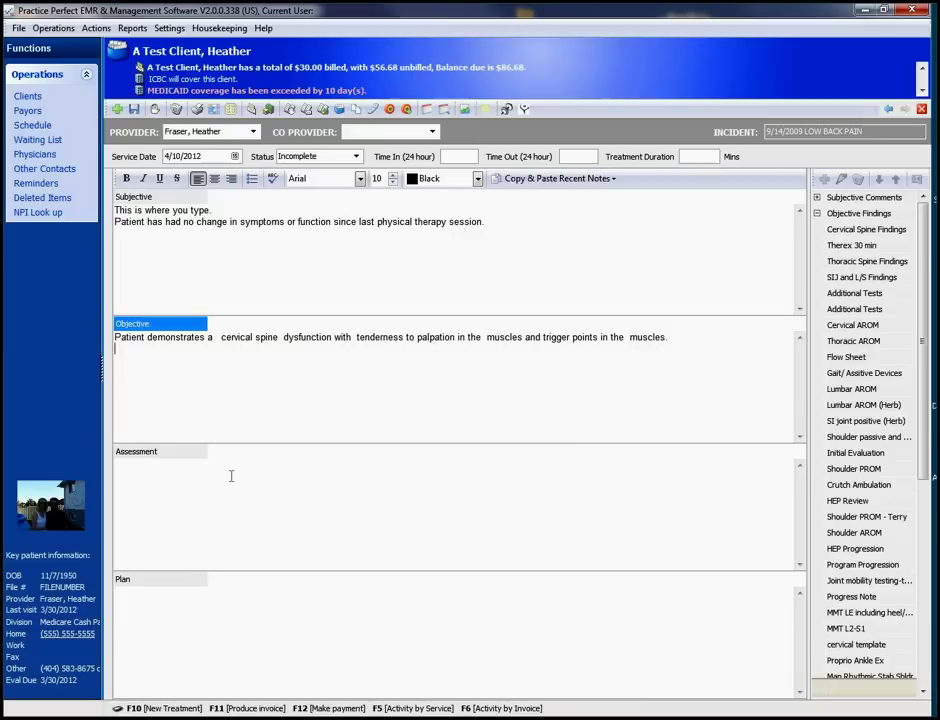
pyautogui.press('Down')
pyautogui.press('Return')
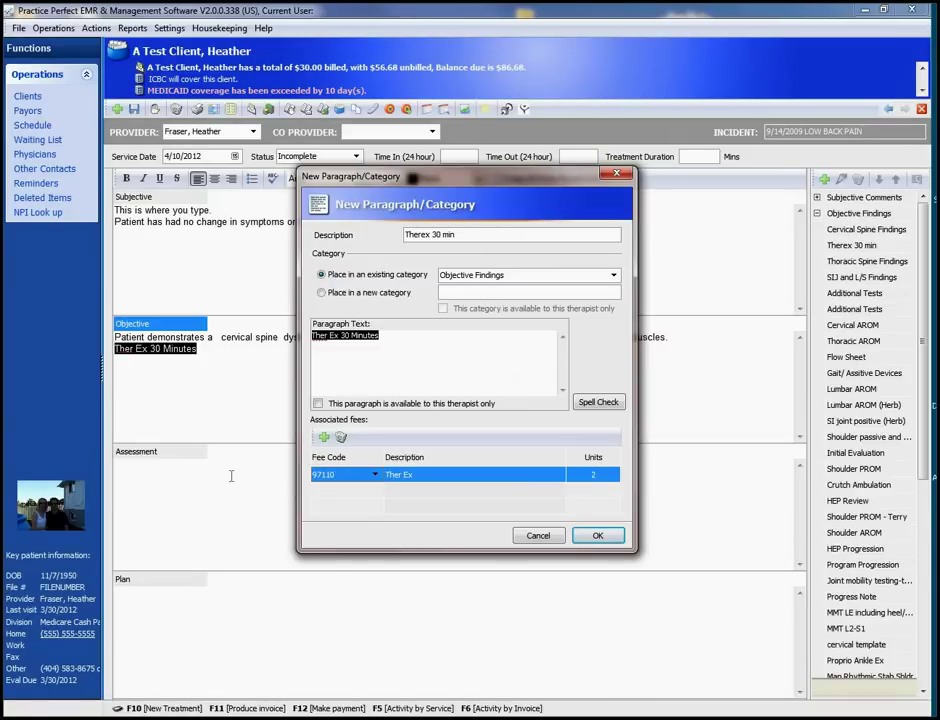
pyautogui.press('Return')
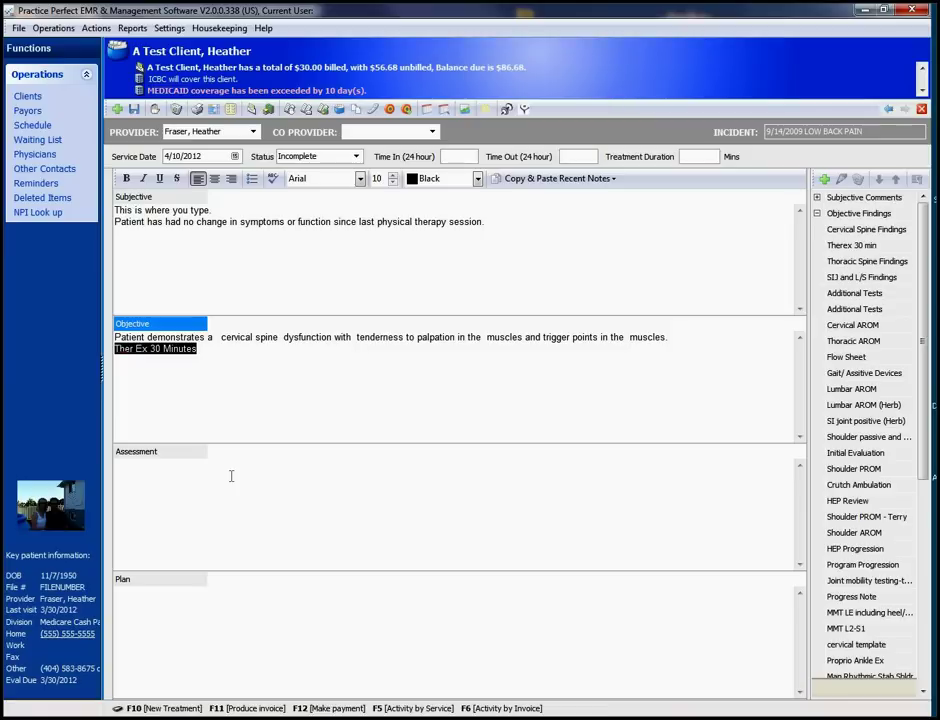
# Insert the Medications phrase from the Assessment category into the Assessment section.
pyautogui.click(231, 476)
pyautogui.click(231, 476)
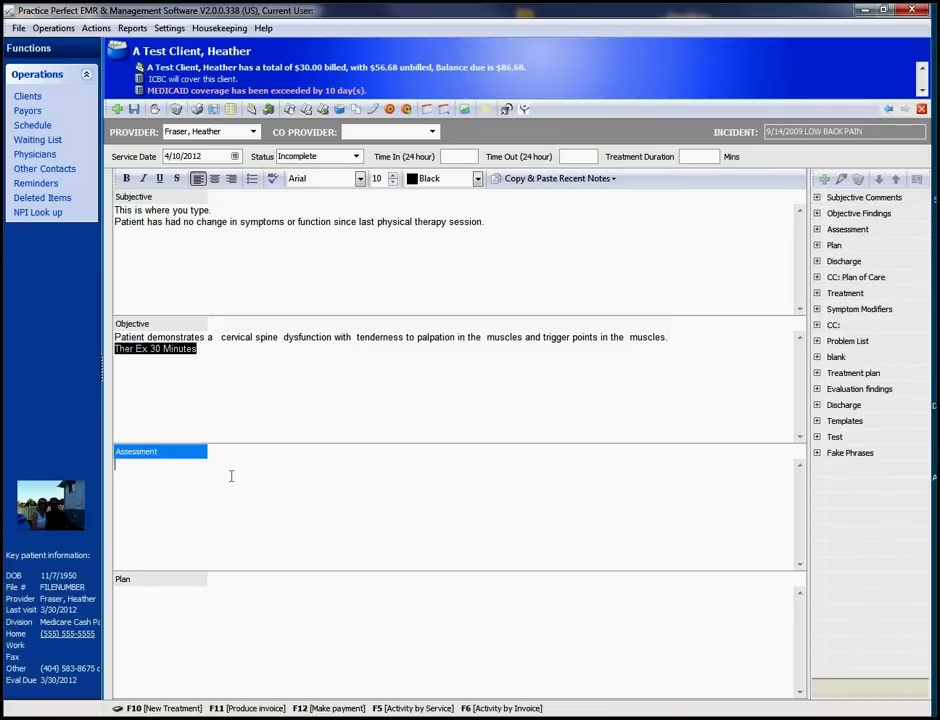
pyautogui.press('Down')
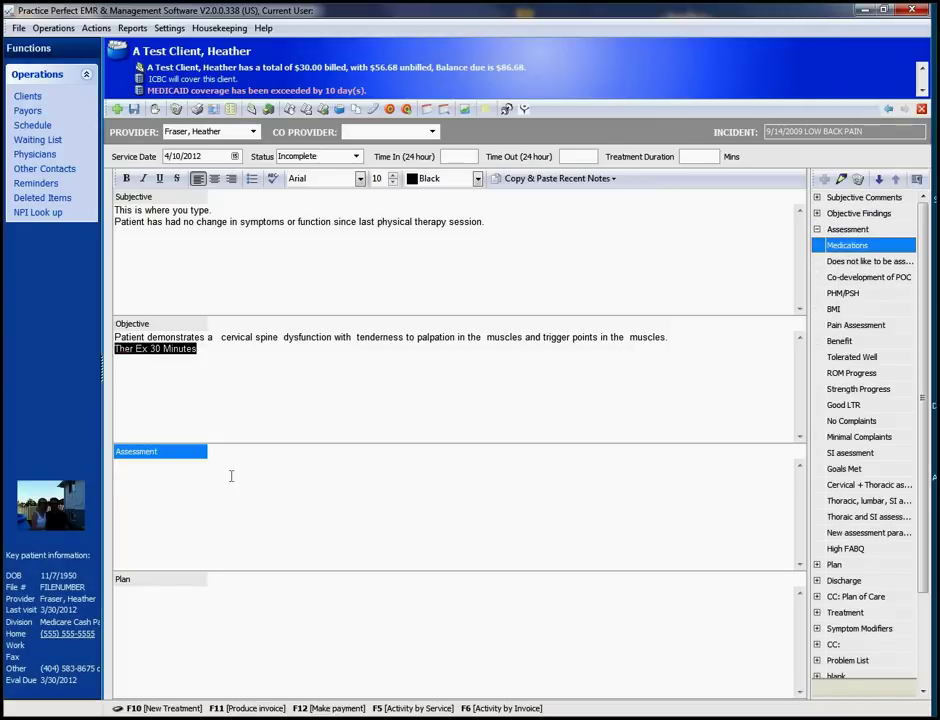
pyautogui.press('Return')
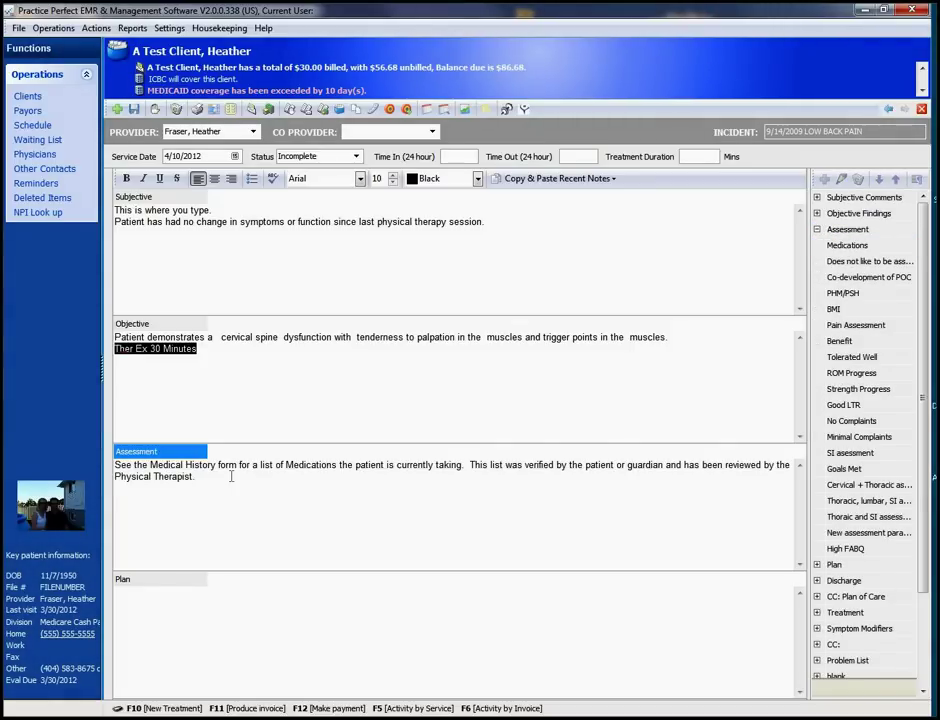
# Copy the recent note dated 12/22/2009 into the Assessment section.
pyautogui.click(613, 180)
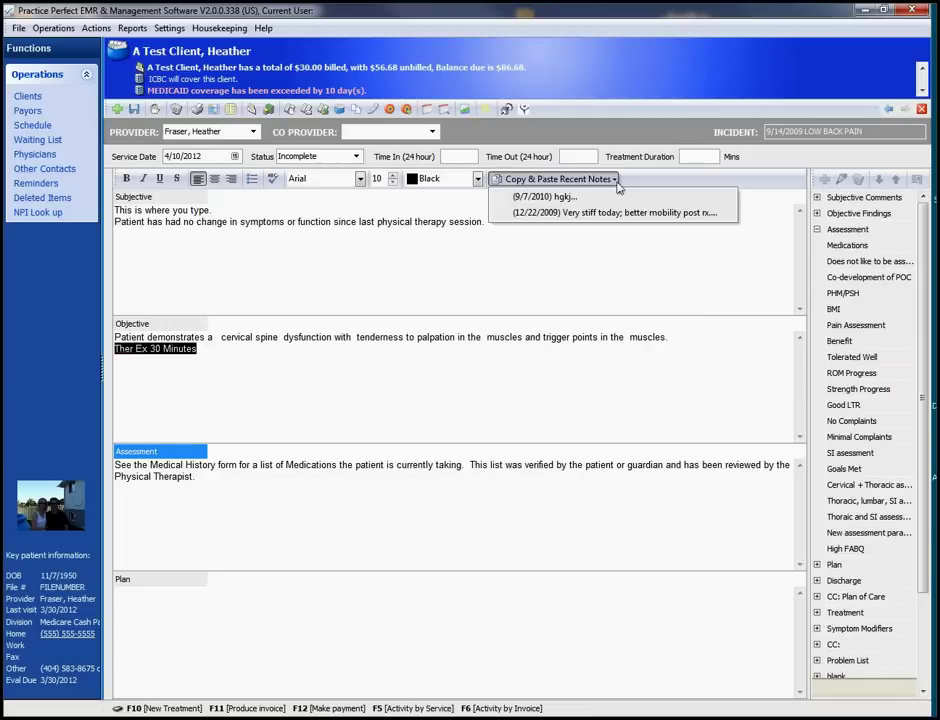
pyautogui.press('Down')
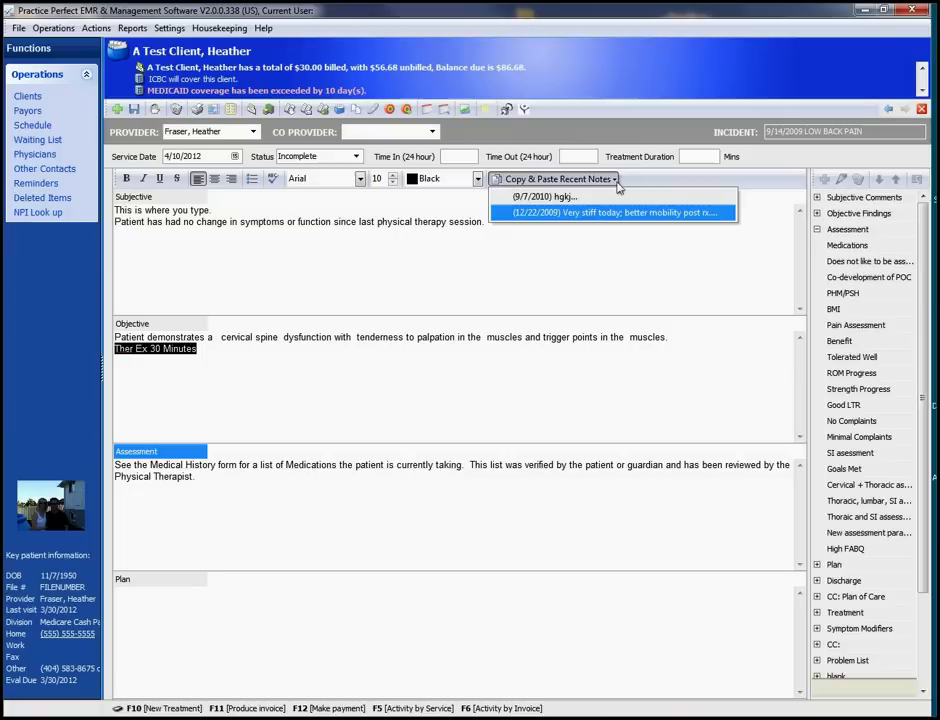
pyautogui.press('Return')
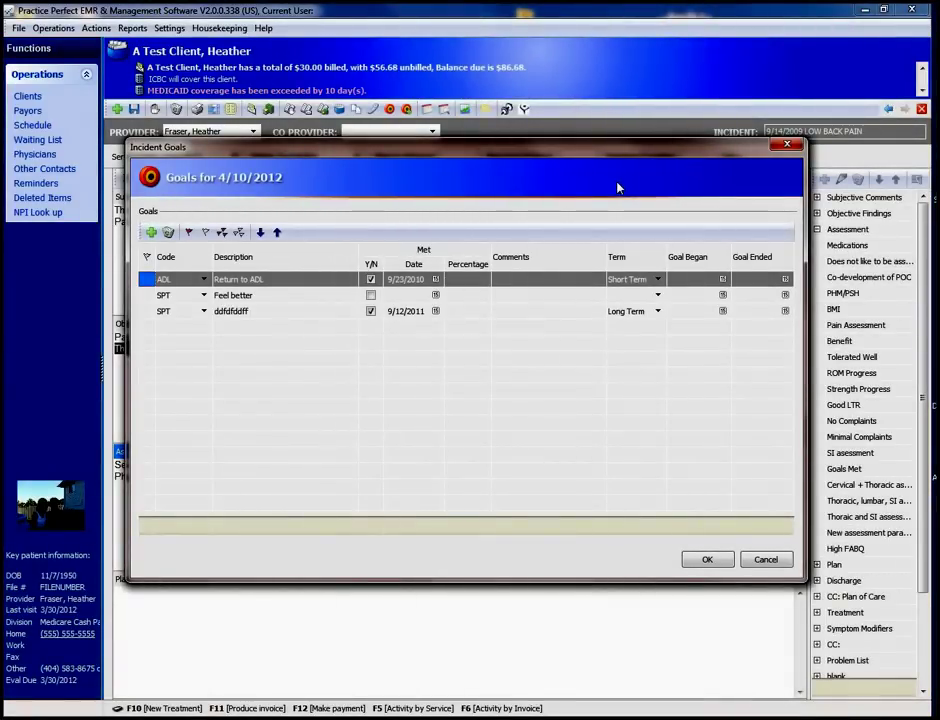
# Add an incident goal described as "Sound at 50 % accuracy", leaving its met status, comments and term blank.
pyautogui.click(151, 232)
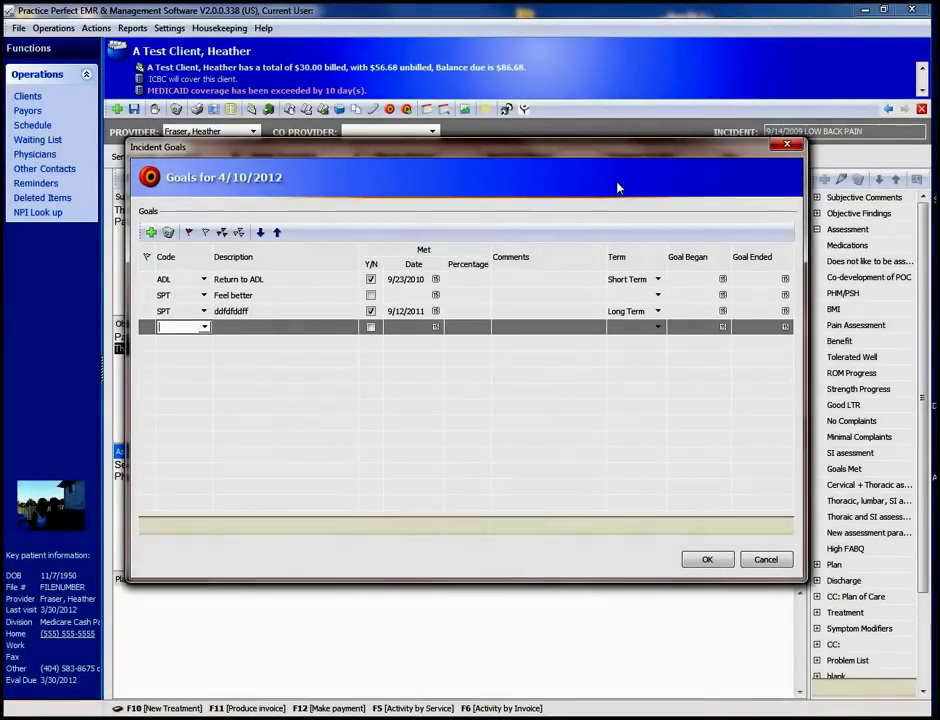
pyautogui.click(204, 327)
pyautogui.press('Return')
pyautogui.press('Tab')
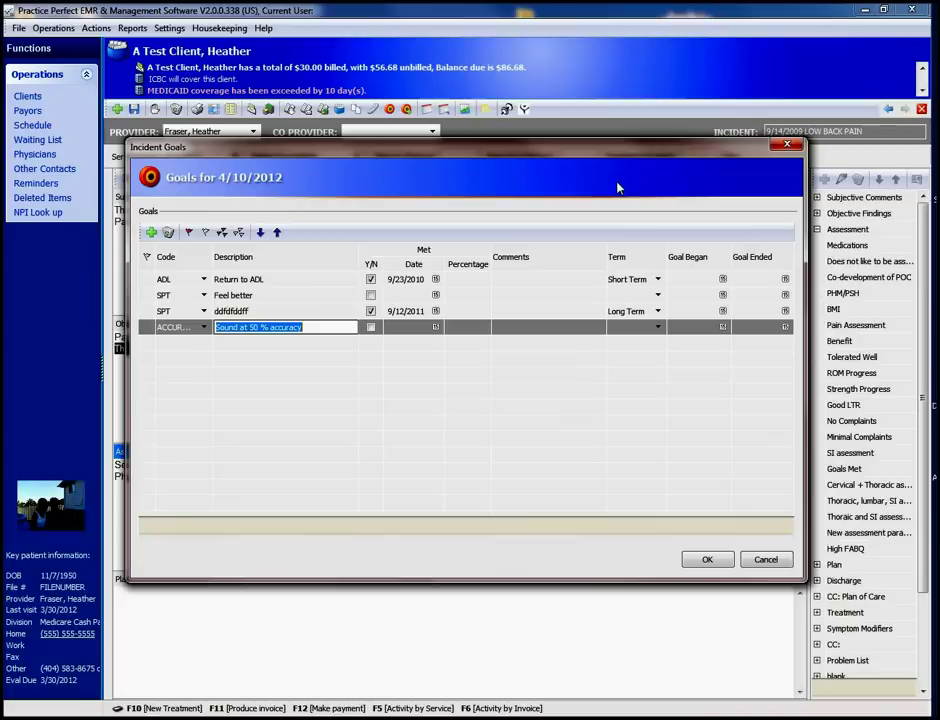
pyautogui.press('Tab')
pyautogui.press('Tab')
pyautogui.press('Tab')
pyautogui.press('Tab')
pyautogui.press('Tab')
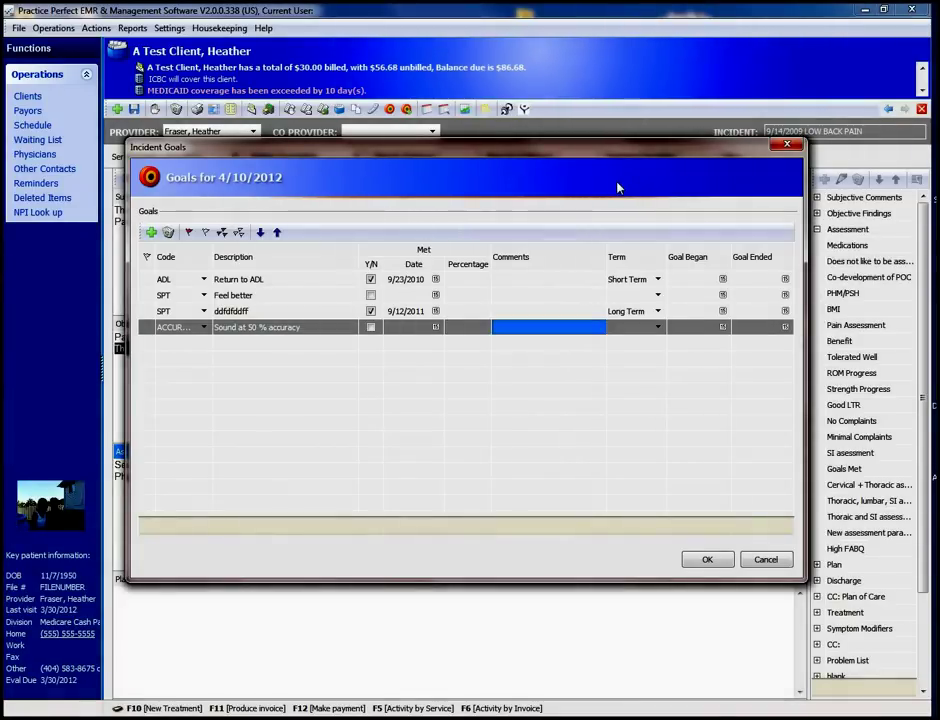
pyautogui.press('F4')
pyautogui.press('Escape')
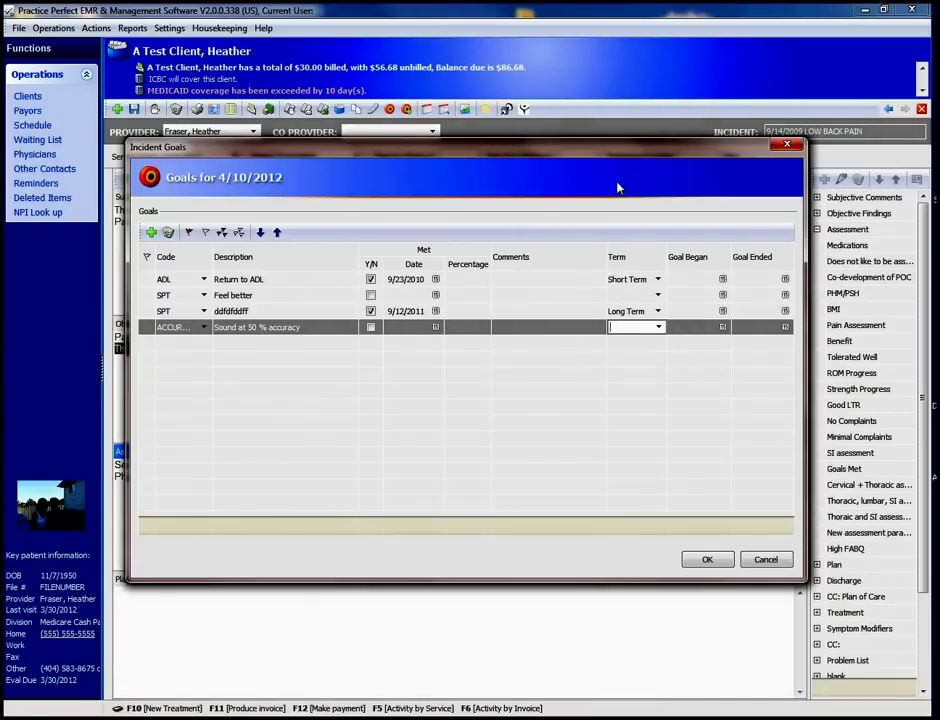
# Look through the listed incident goals, ending on Return to ADL, and close the goals dialog.
pyautogui.press('Up')
pyautogui.press('Up')
pyautogui.press('Up')
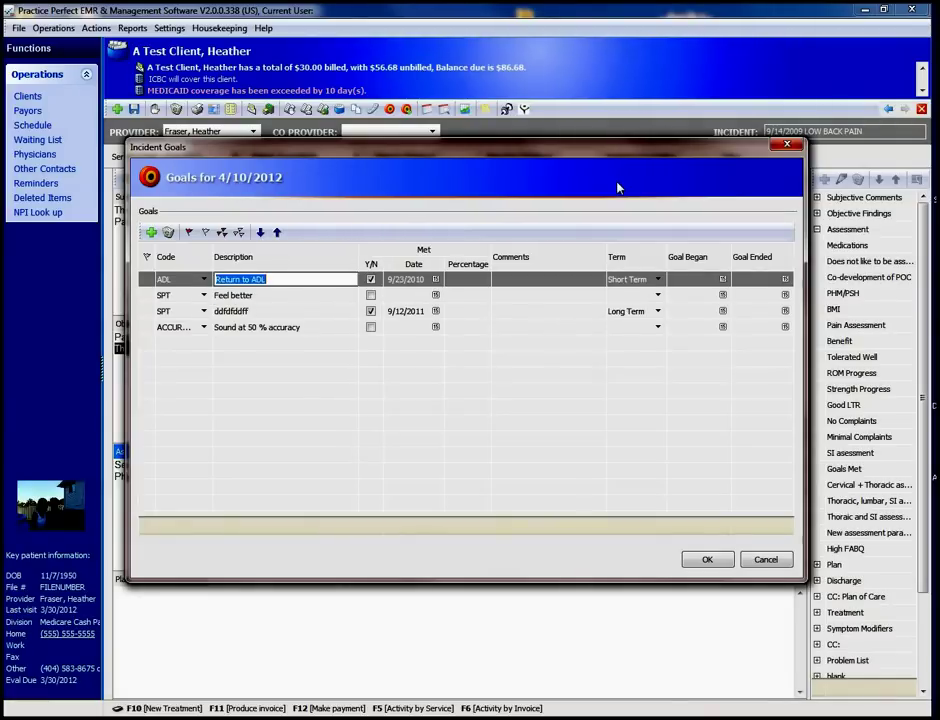
pyautogui.press('Down')
pyautogui.press('Down')
pyautogui.press('Up')
pyautogui.press('Up')
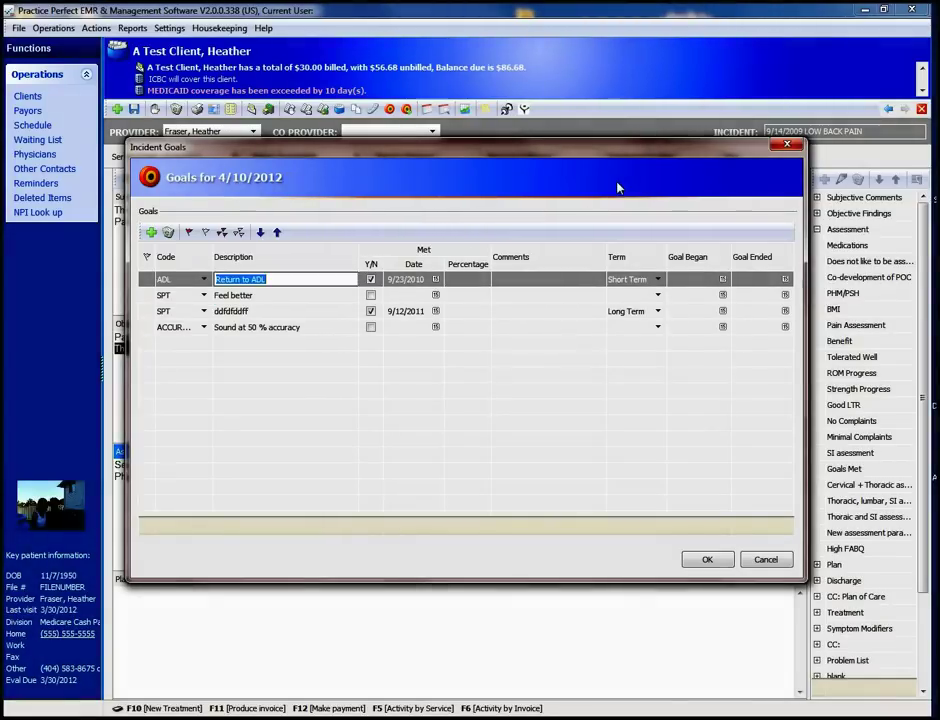
pyautogui.press('Return')
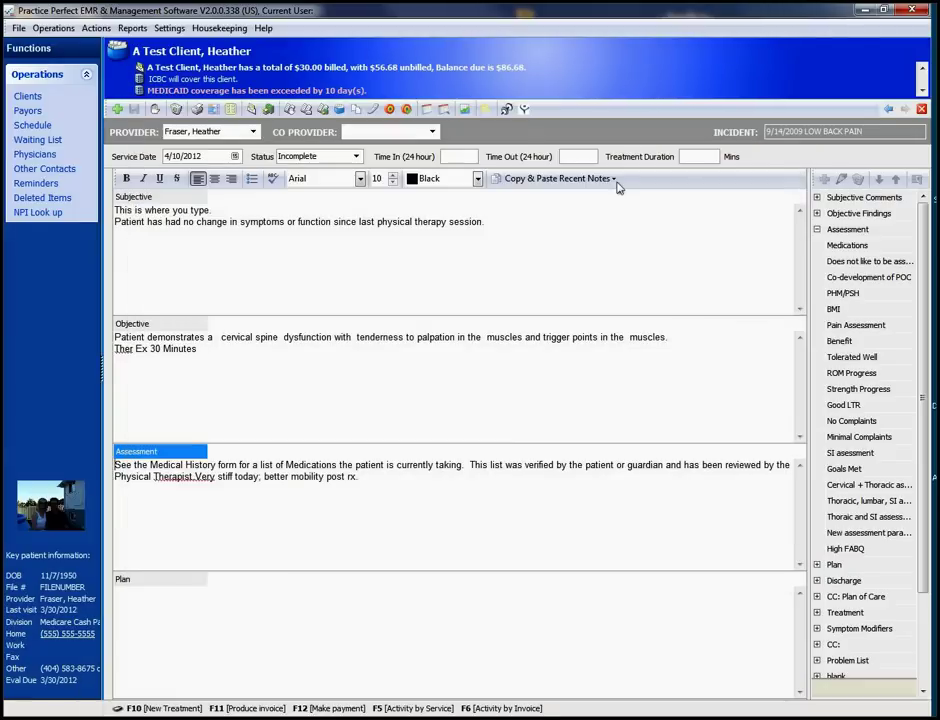
# Open the clinical goals setup list, and reopen the note's incident goals to look at them.
pyautogui.hotkey('alt', 'h')
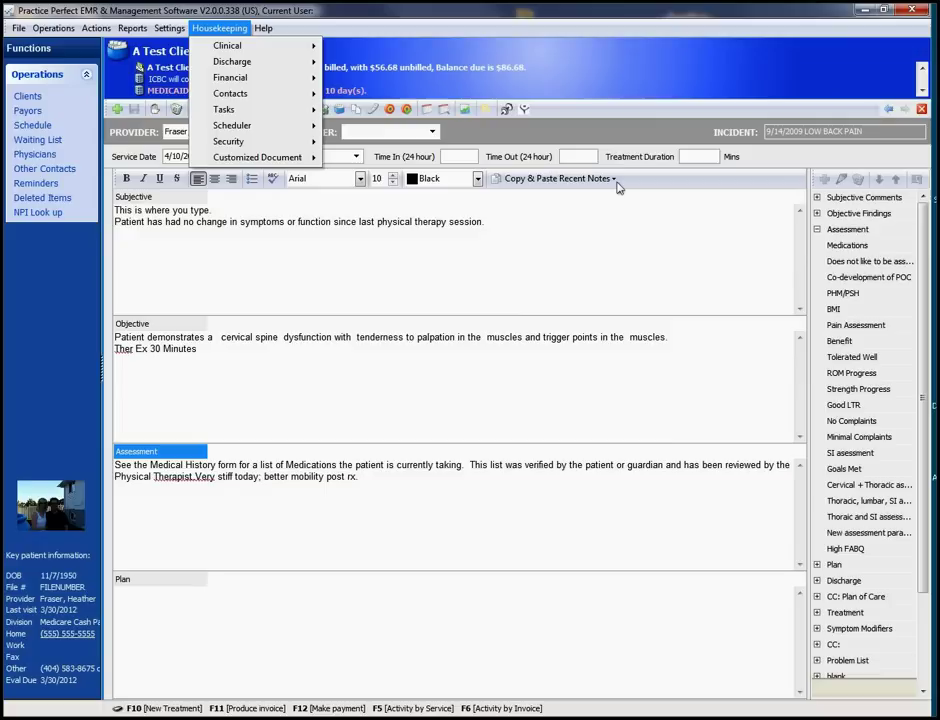
pyautogui.press('Down')
pyautogui.press('Right')
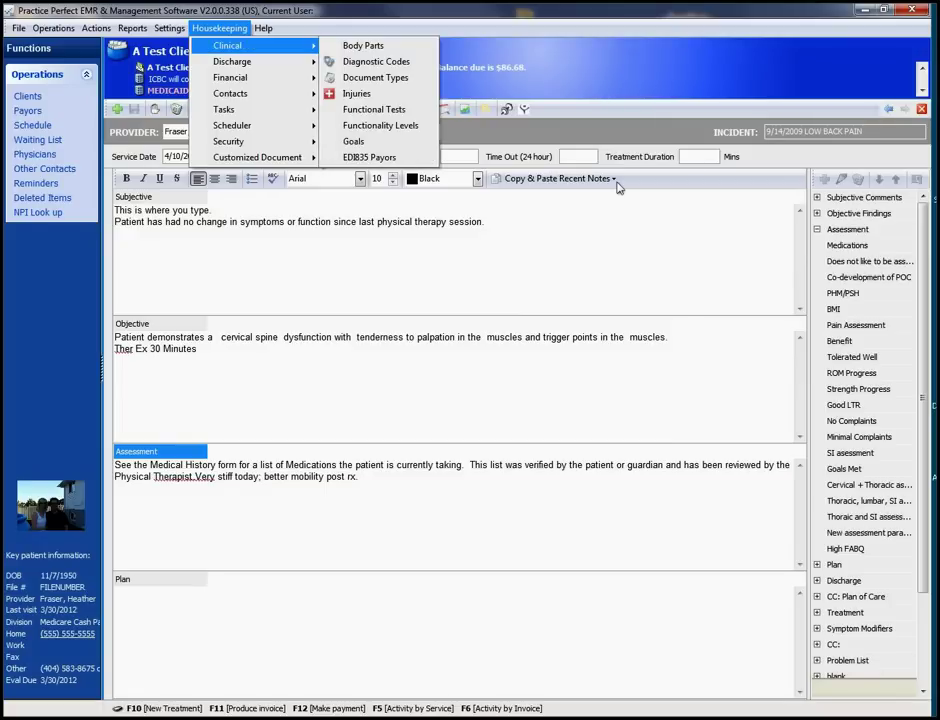
pyautogui.press('Down')
pyautogui.press('Down')
pyautogui.press('Down')
pyautogui.press('Down')
pyautogui.press('Down')
pyautogui.press('Down')
pyautogui.press('Down')
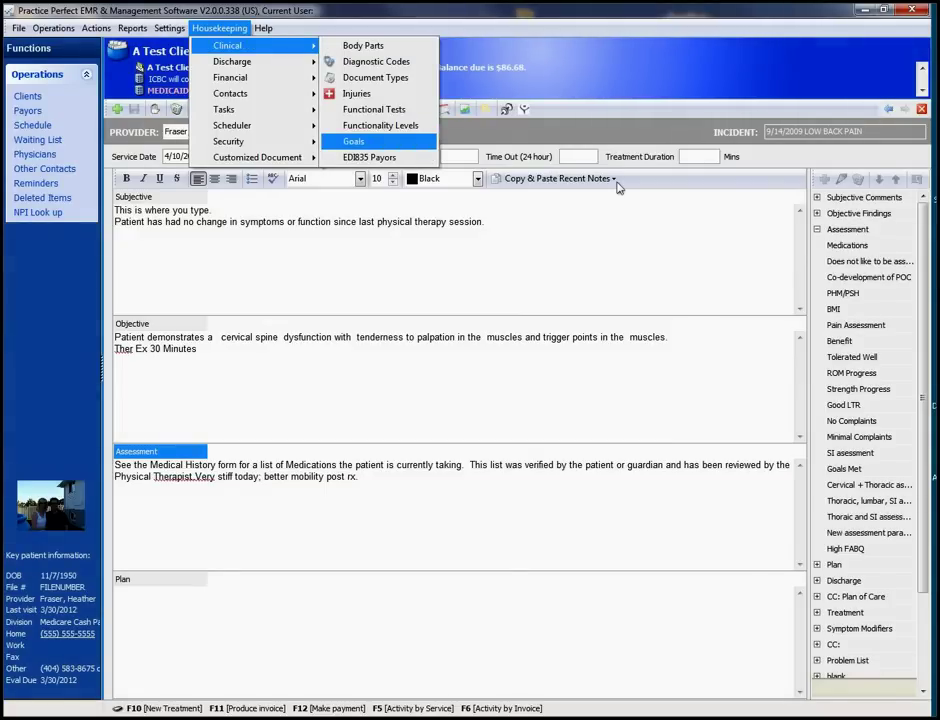
pyautogui.press('Return')
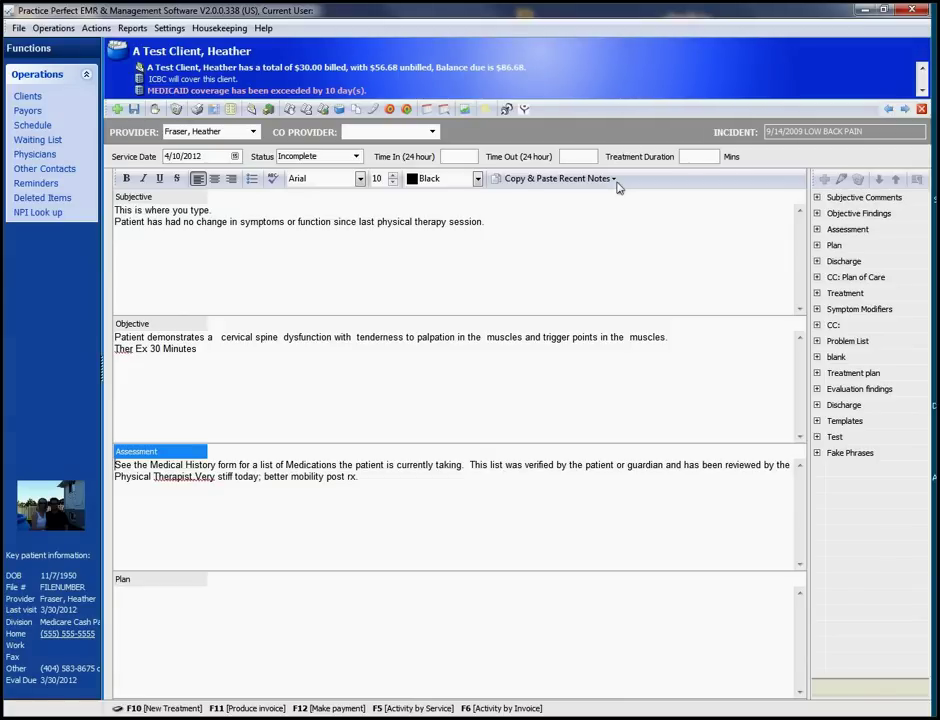
pyautogui.hotkey('ctrl', 'g')
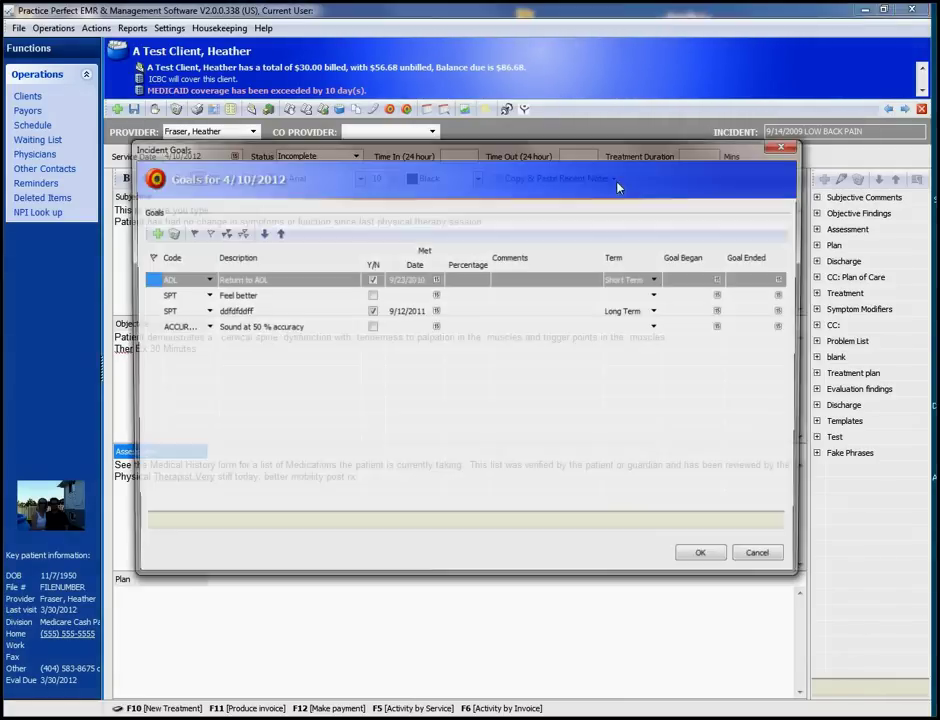
pyautogui.press('Escape')
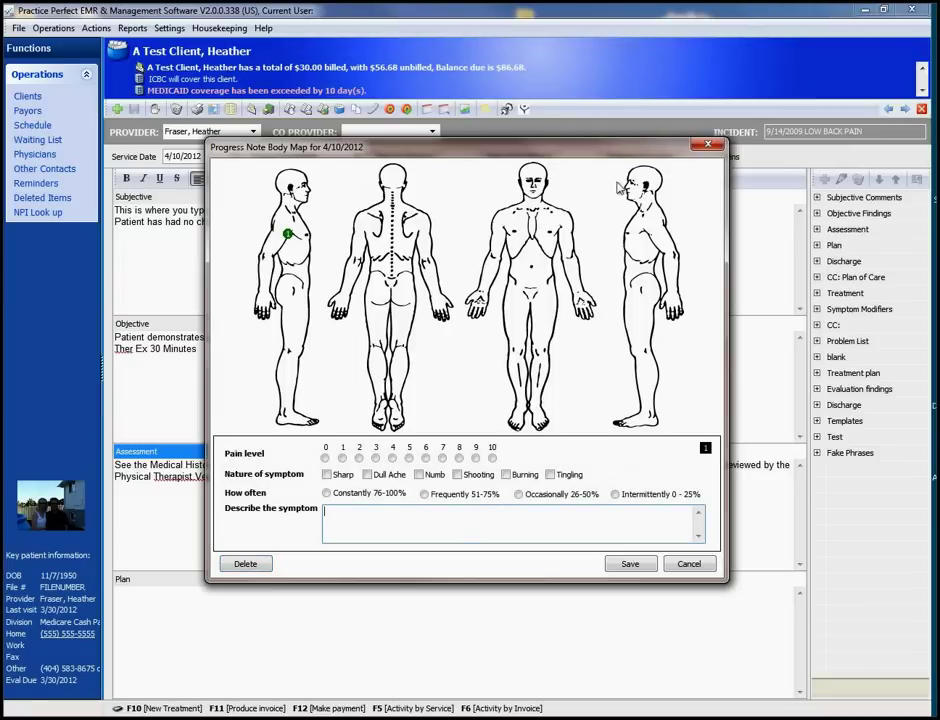
# Describe body map point 1 with pain level 4, Numb, Frequently 51-75% and the symptom text "dgfsdfg".
pyautogui.click(392, 458)
pyautogui.click(419, 474)
pyautogui.click(424, 494)
pyautogui.click(424, 522)
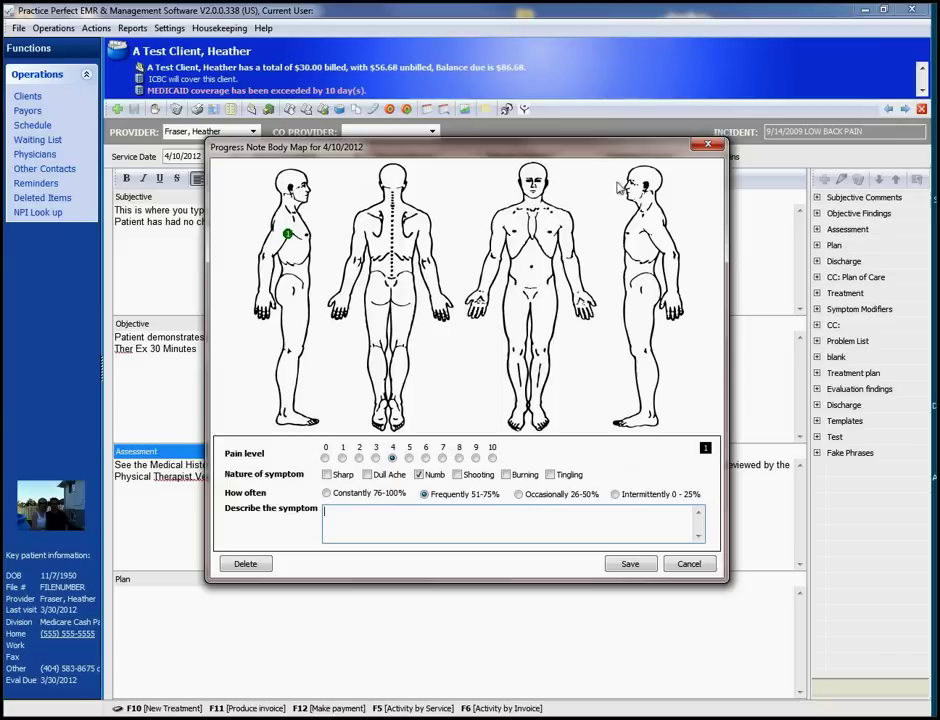
pyautogui.write('dgfsdfg')
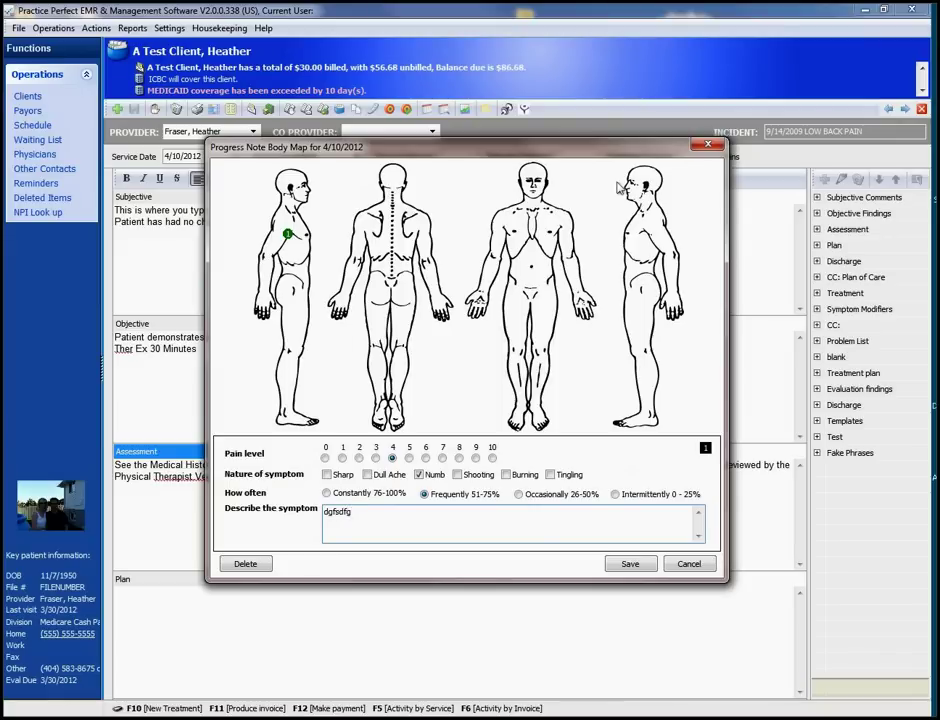
# Add point 2 on the torso (5, Numb) and point 3 on the opposite side view's shoulder (9, Shooting), both Frequently 51-75%, and save.
pyautogui.click(301, 256)
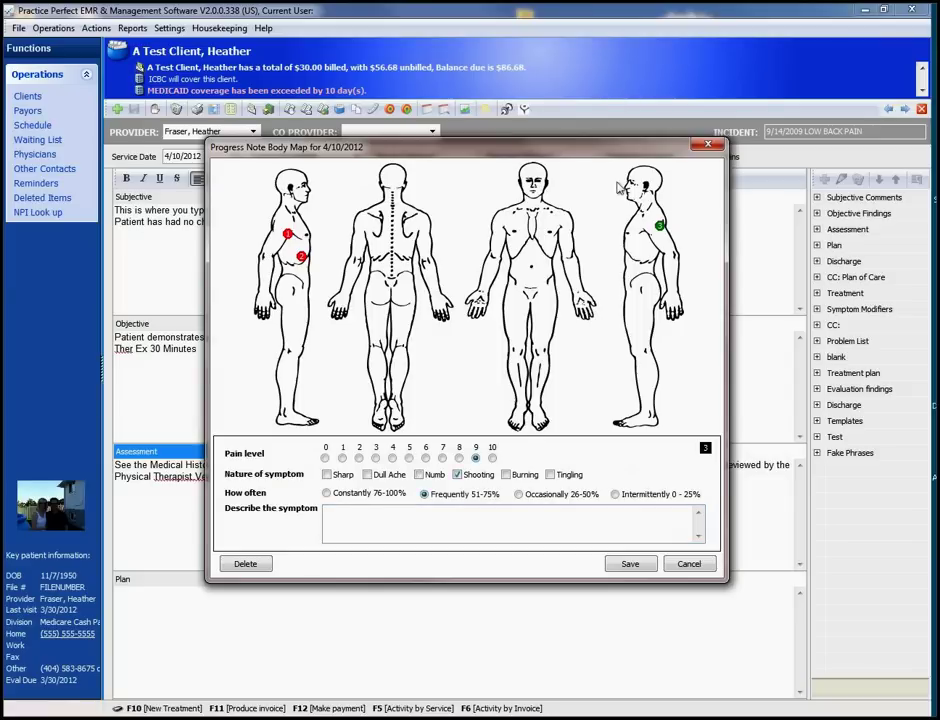
pyautogui.press('Return')
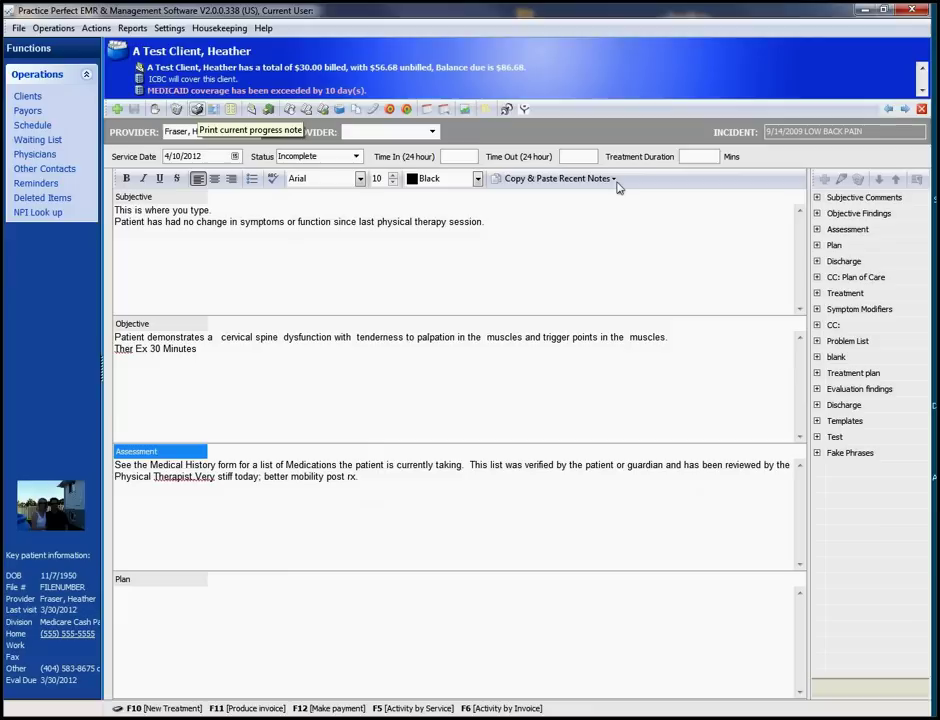
# Preview the printed progress note with goals and body chart, examine both pages, and close the print options without printing.
pyautogui.hotkey('ctrl', 'p')
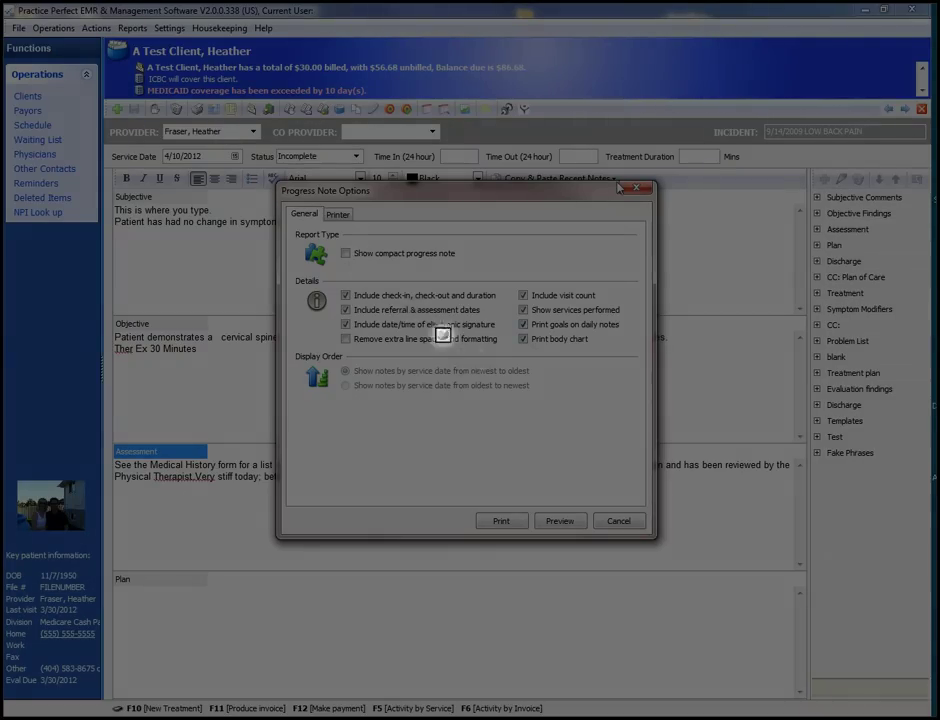
pyautogui.press('Return')
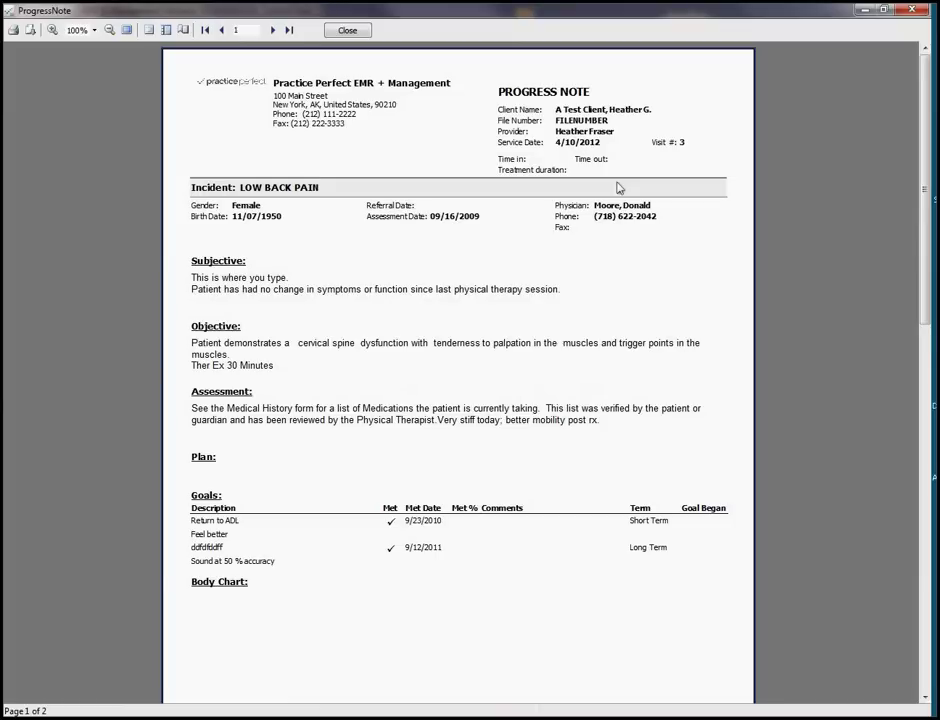
pyautogui.scroll(-10, 618, 188)
pyautogui.scroll(-5, 618, 188)
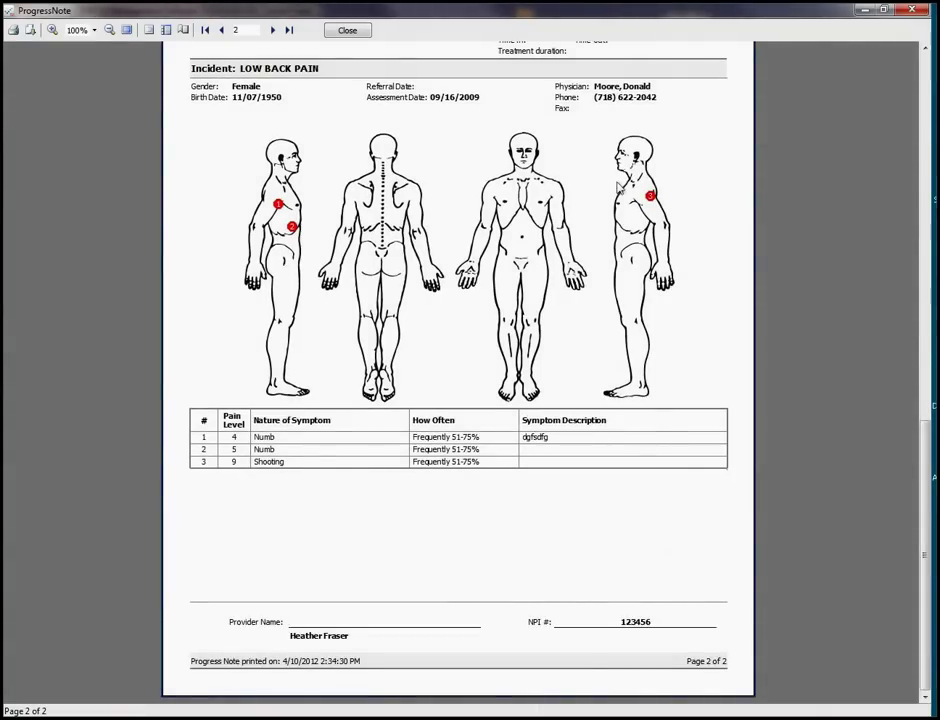
pyautogui.press('Escape')
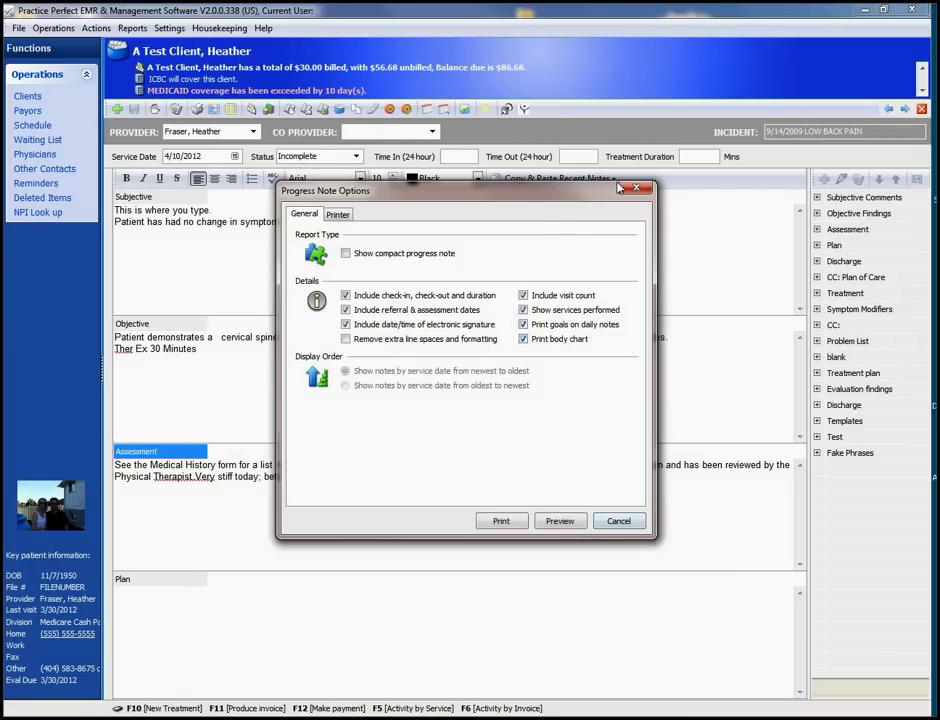
pyautogui.press('Escape')
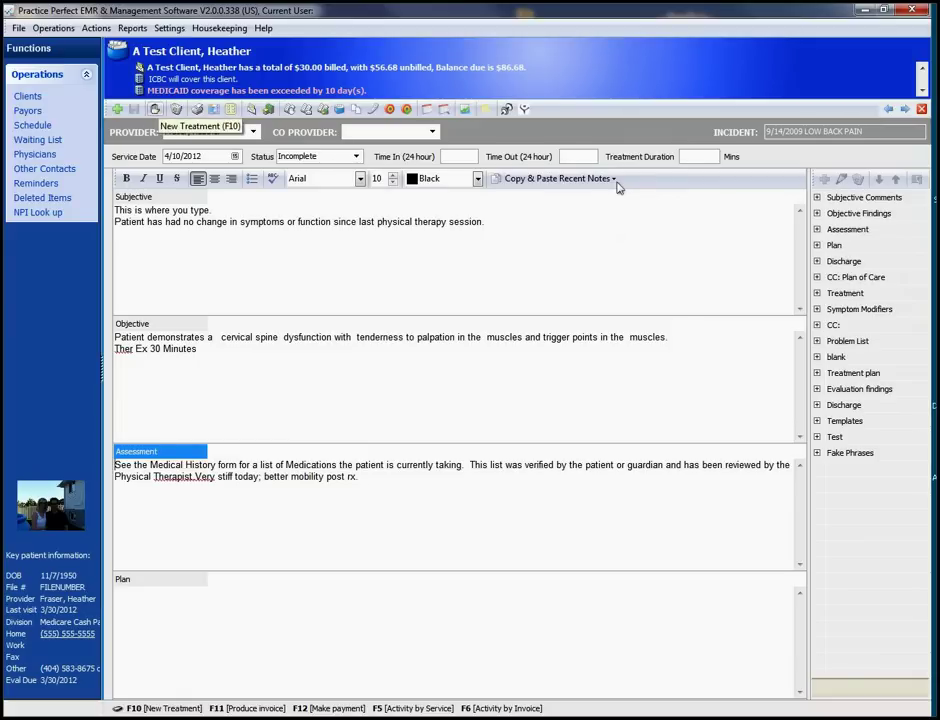
# Start a new treatment entry for the note and set the units of 97110 Ther Ex to 1.
pyautogui.press('F10')
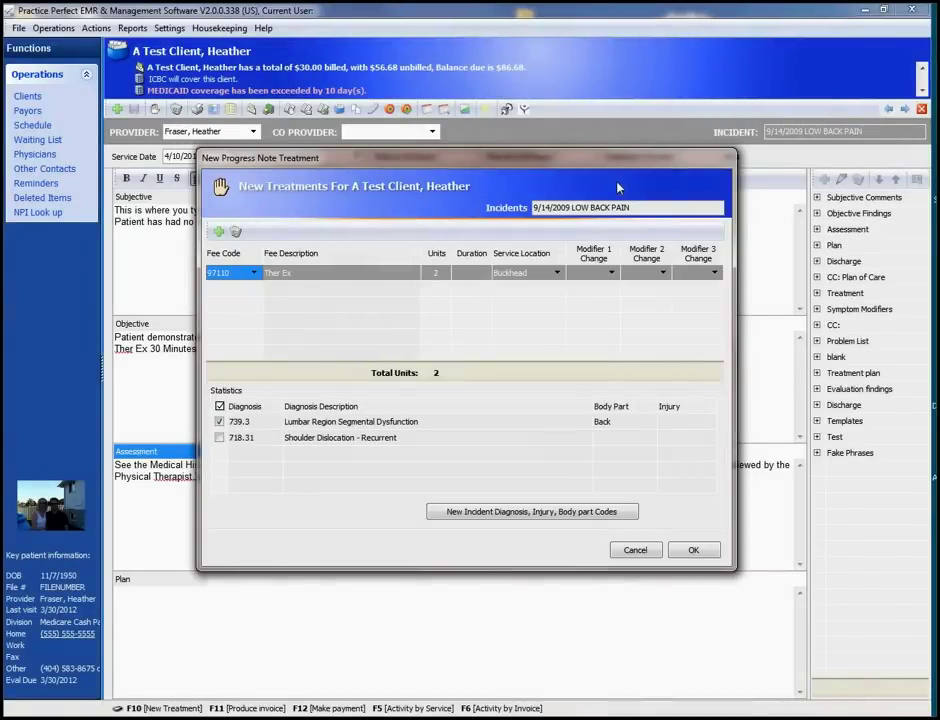
pyautogui.press('Tab')
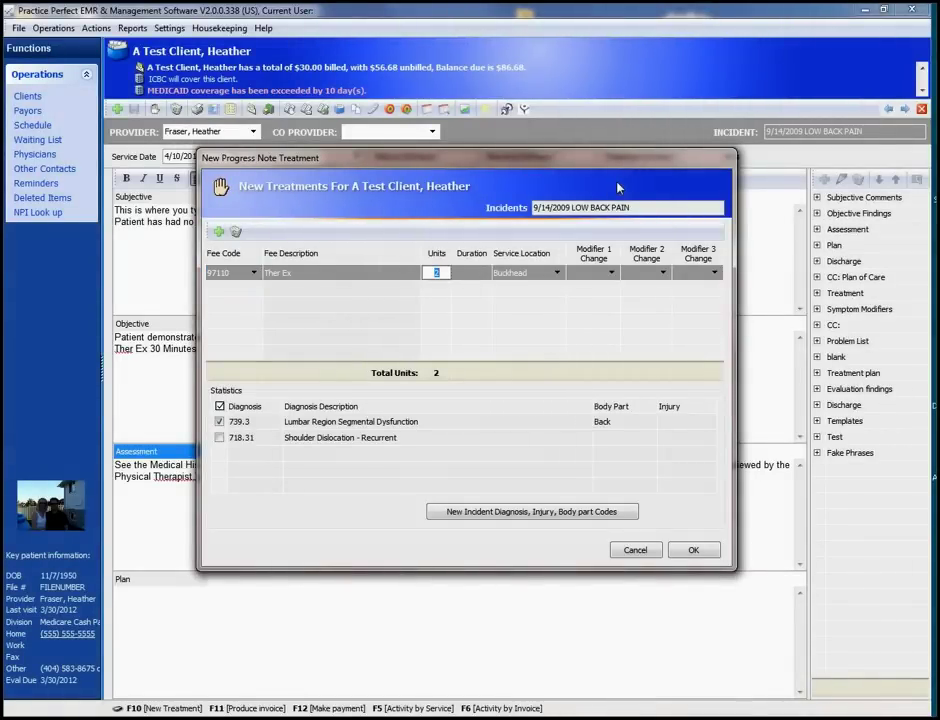
pyautogui.write('1')
# Add a second treatment line with fee code 97006 Athletic Training Re-evaluation and 3 units.
pyautogui.press('Down')
pyautogui.press('Down')
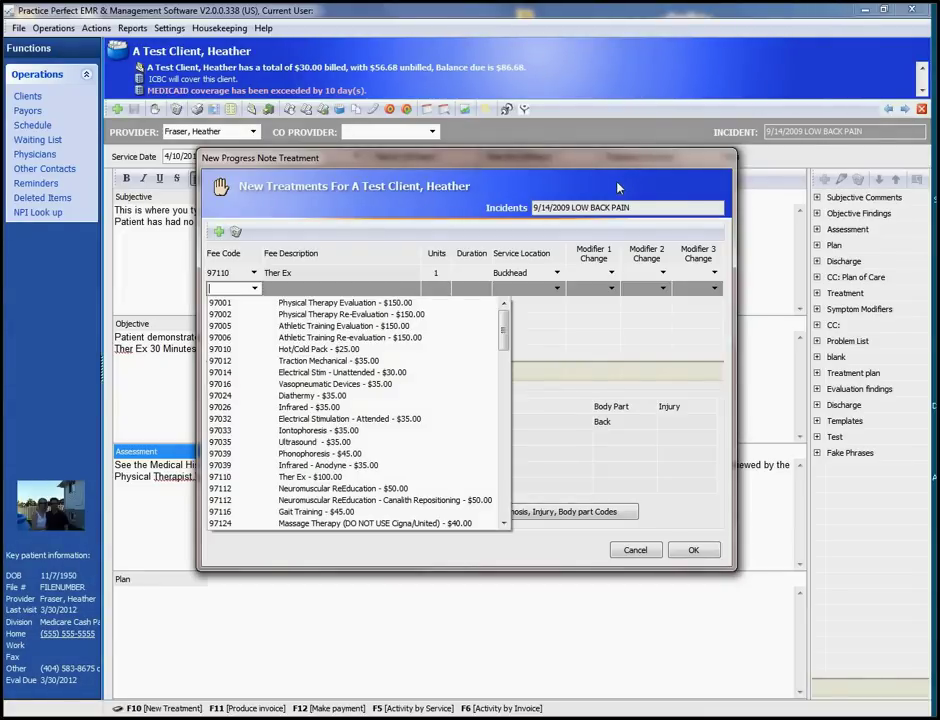
pyautogui.press('Return')
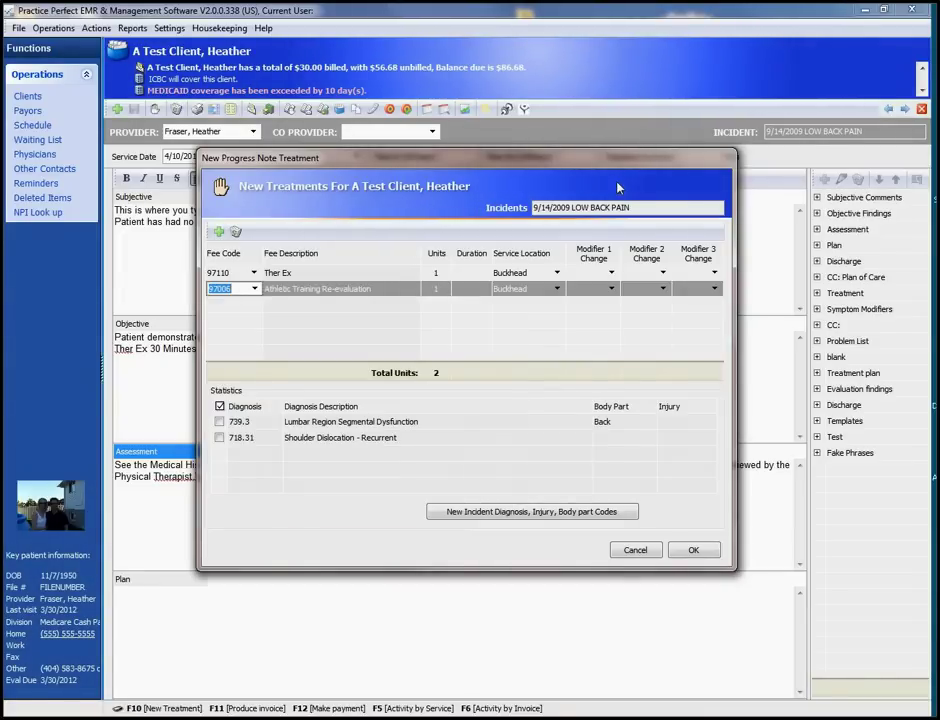
pyautogui.press('Tab')
pyautogui.write('3')
pyautogui.press('Tab')
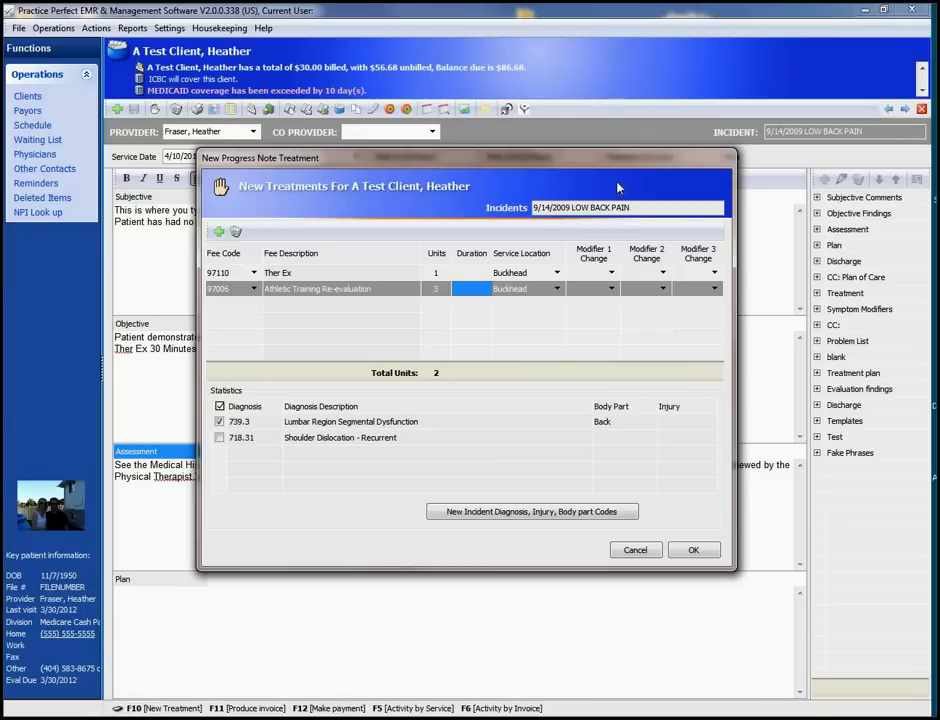
# Include the diagnosis 718.31 Shoulder Dislocation - Recurrent in the treatment's statistics.
pyautogui.press('Tab')
pyautogui.press('Up')
pyautogui.press('Down')
pyautogui.press('Up')
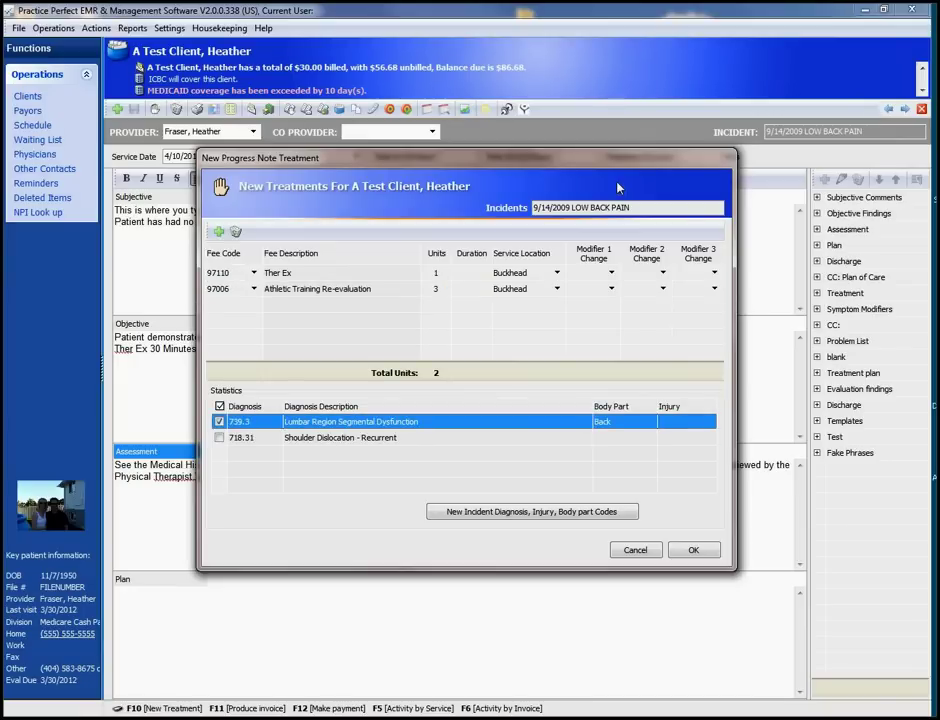
pyautogui.press('Down')
pyautogui.press('Up')
pyautogui.press('Down')
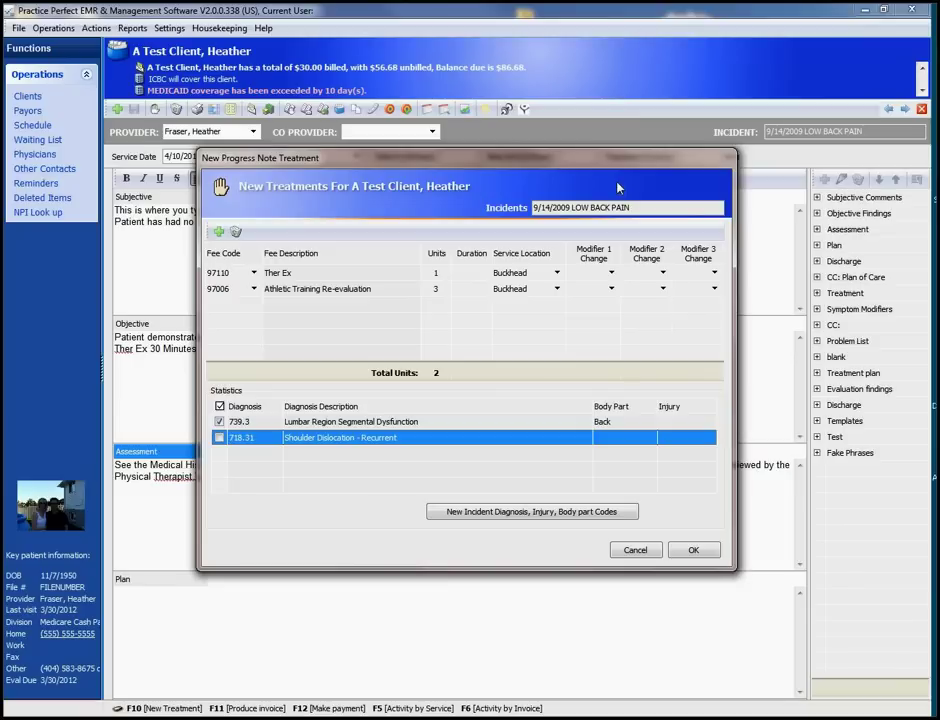
pyautogui.press('space')
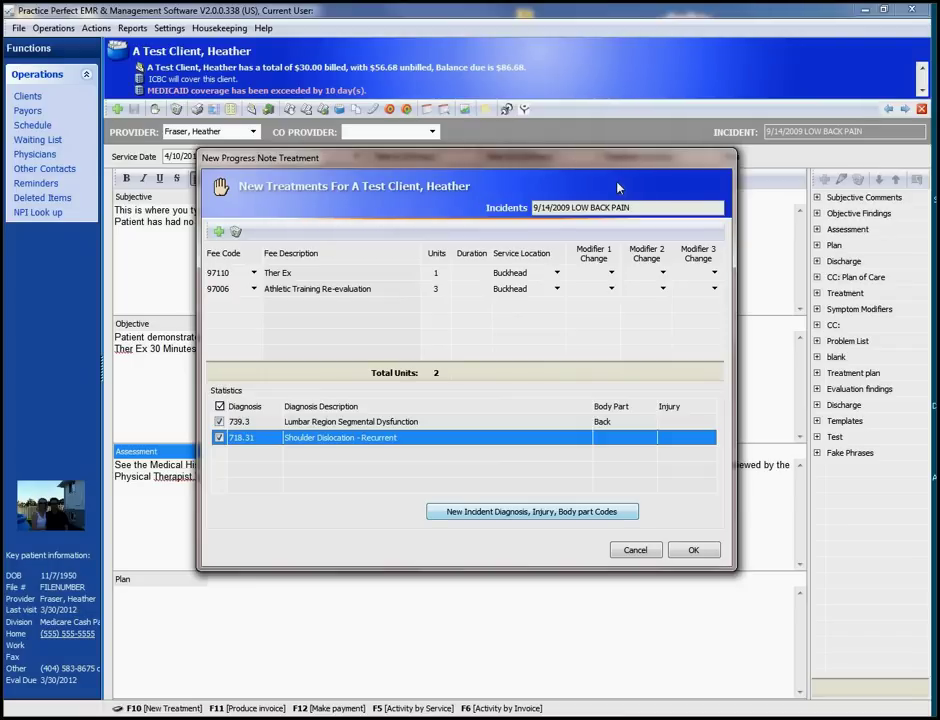
# Add a new incident diagnosis row with code 311 Depression.
pyautogui.press('Tab')
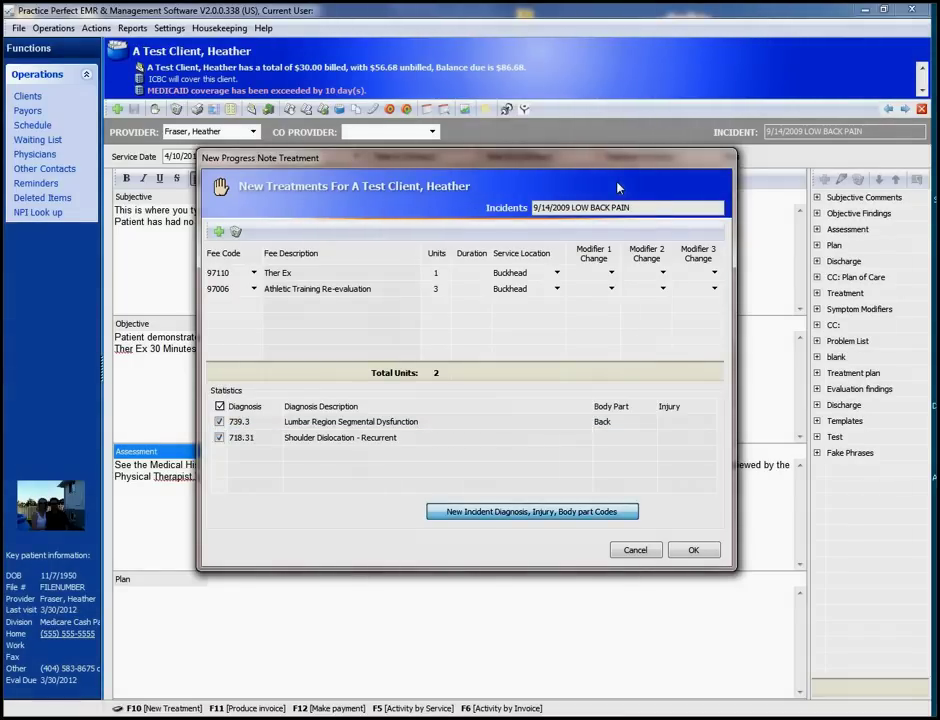
pyautogui.press('Return')
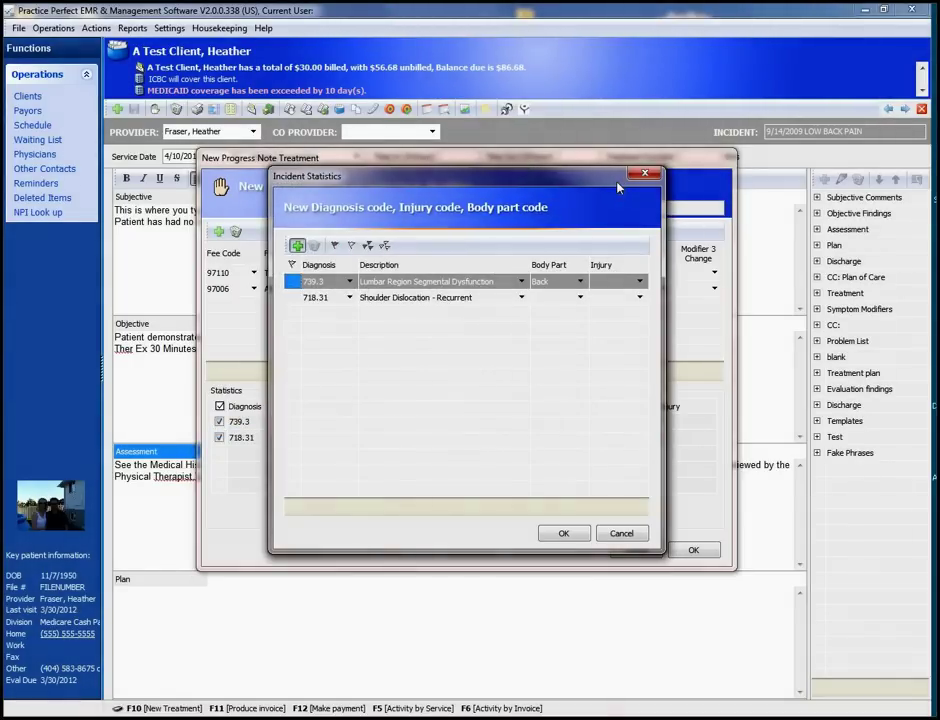
pyautogui.press('Insert')
pyautogui.hotkey('alt', 'Down')
pyautogui.write('311')
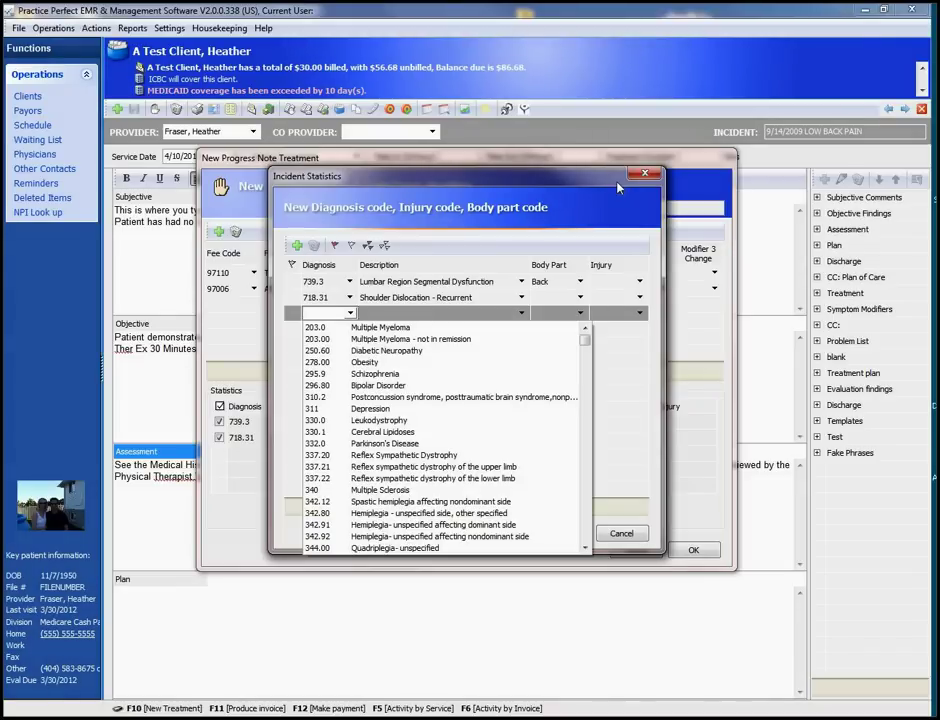
pyautogui.press('Return')
pyautogui.press('Tab')
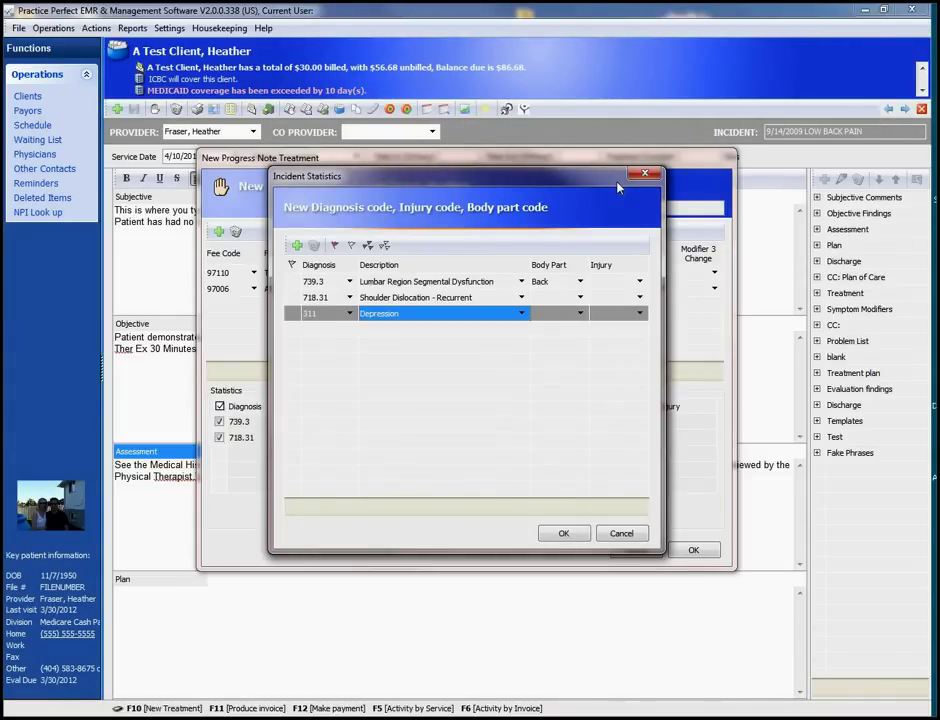
# Change the new row's diagnosis to 924.11 Contusion of lower limb of knee, and confirm the incident diagnoses and the treatments.
pyautogui.hotkey('alt', 'Down')
pyautogui.press('Up')
pyautogui.press('Up')
pyautogui.press('Up')
pyautogui.press('Up')
pyautogui.press('Up')
pyautogui.press('Up')
pyautogui.press('Up')
pyautogui.press('Up')
pyautogui.press('Up')
pyautogui.press('Up')
pyautogui.press('Up')
pyautogui.press('Up')
pyautogui.press('Return')
pyautogui.hotkey('shift', 'Tab')
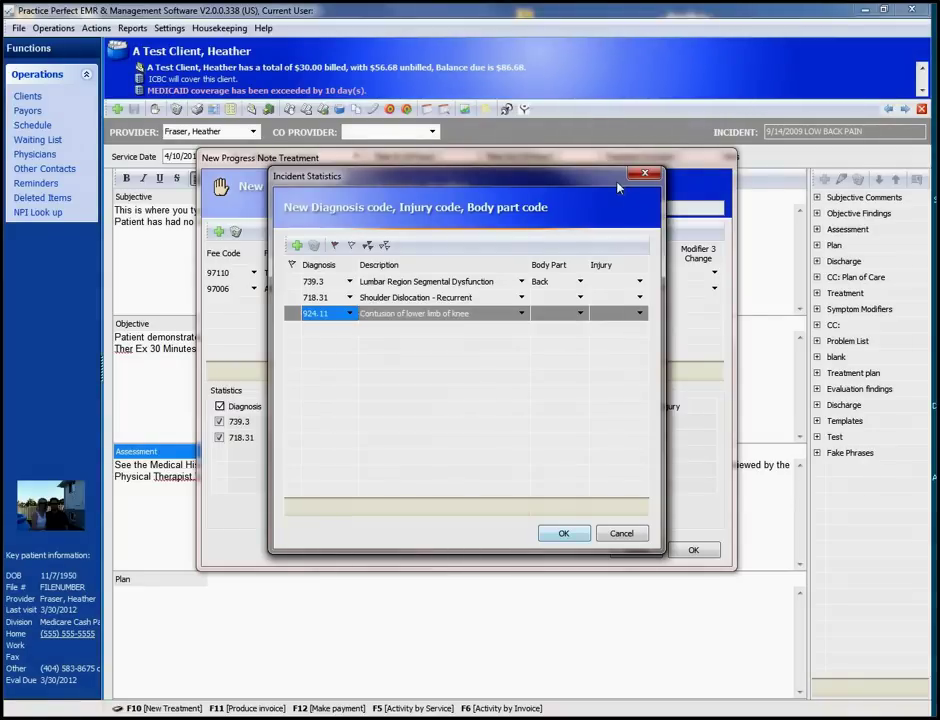
pyautogui.press('Return')
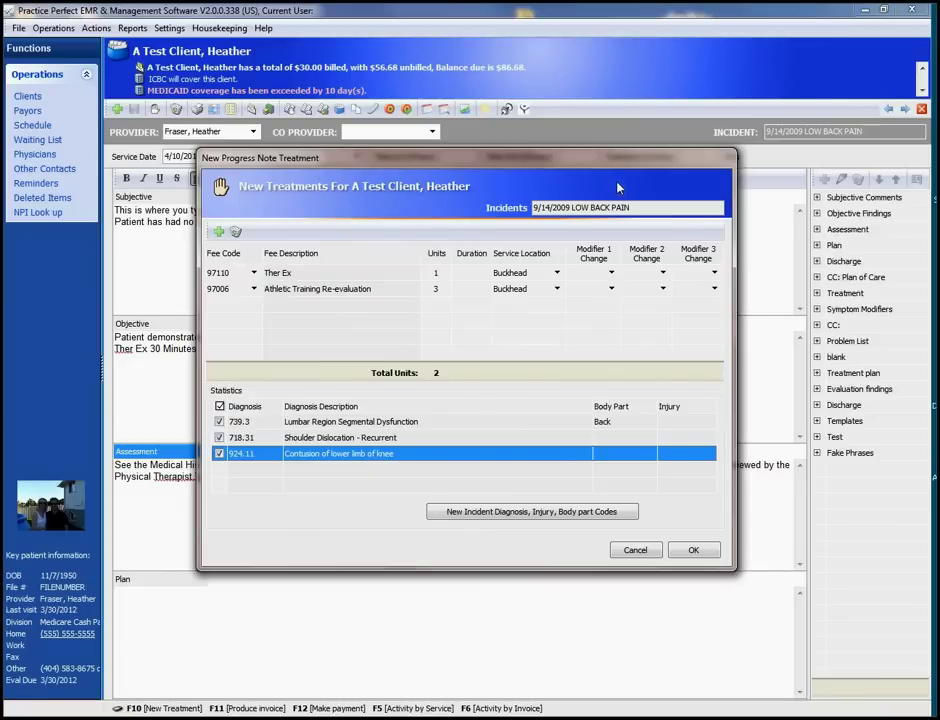
pyautogui.press('Tab')
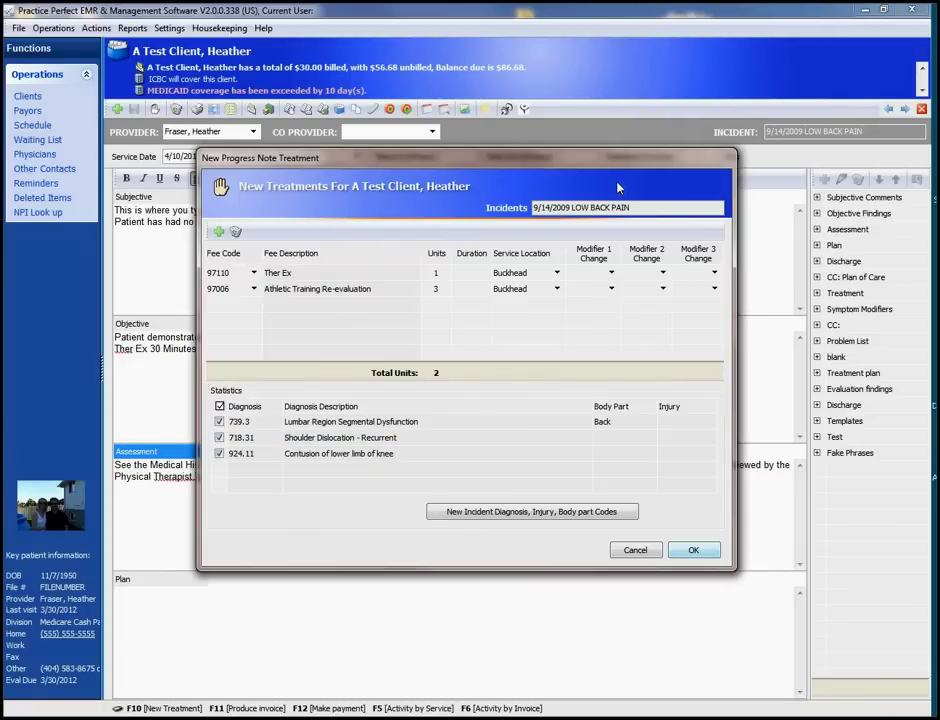
pyautogui.press('Return')
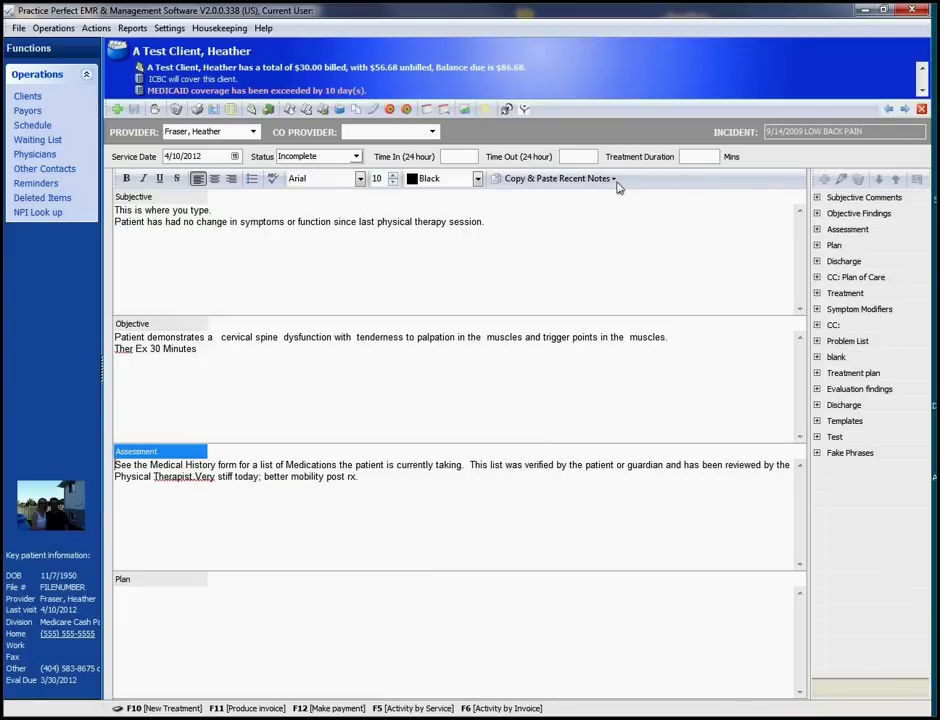
# Set the progress note's status to Complete Signed and certify that its information is correct and complete.
pyautogui.hotkey('alt', 's')
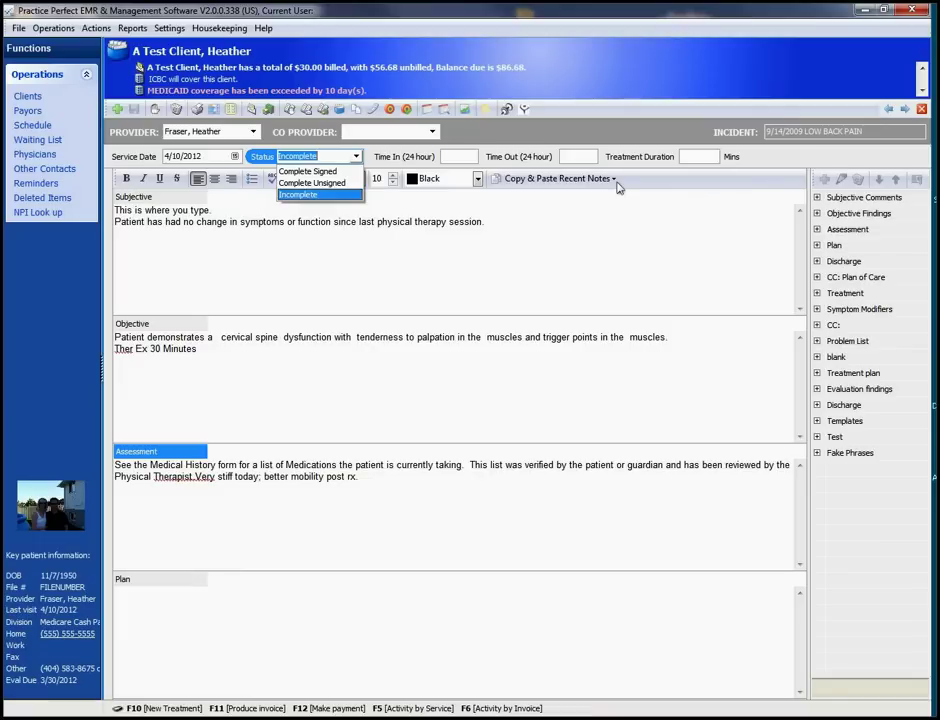
pyautogui.press('Escape')
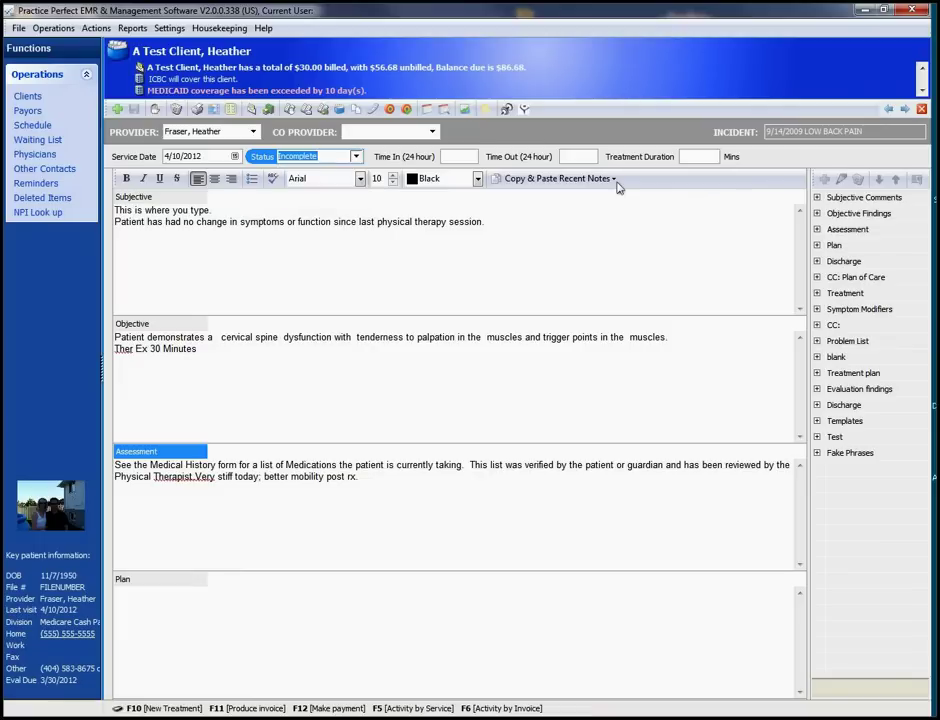
pyautogui.hotkey('alt', 'Down')
pyautogui.press('Up')
pyautogui.press('Up')
pyautogui.press('Return')
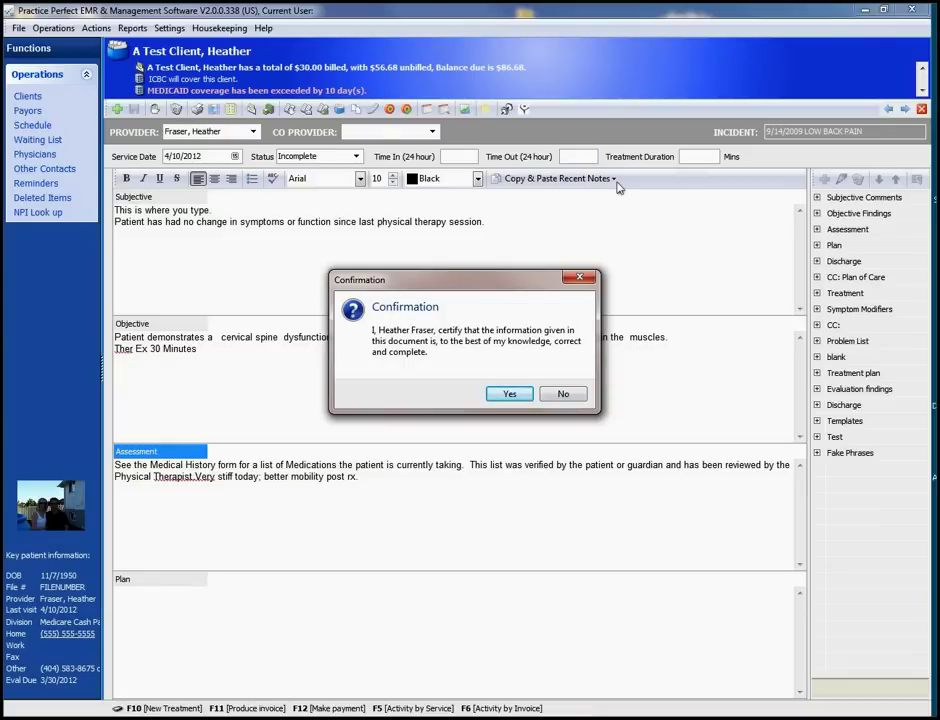
pyautogui.press('Return')
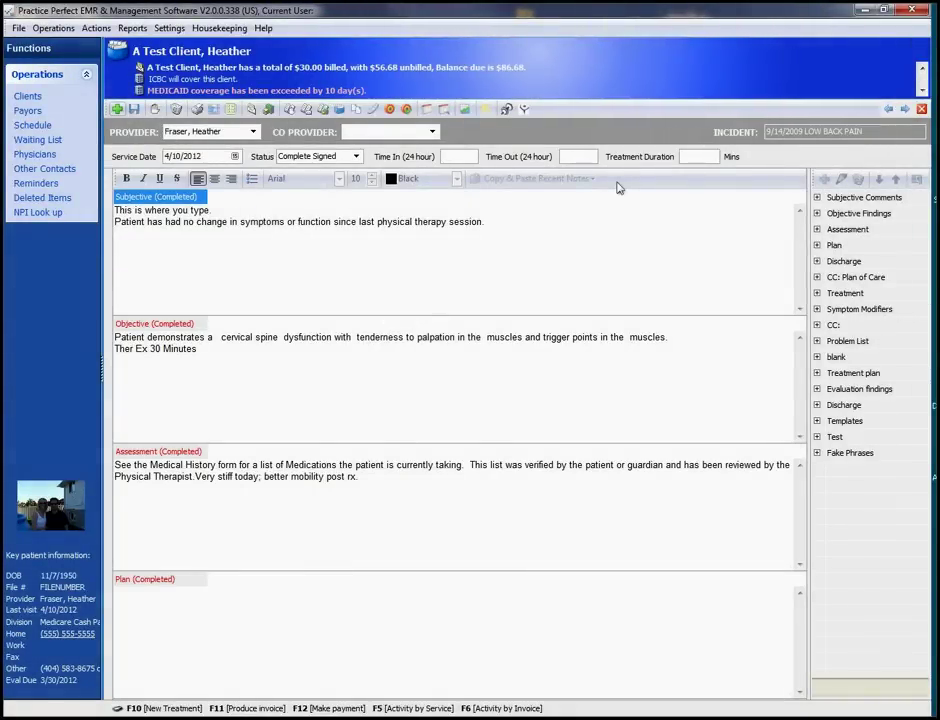
# Return to the schedule and open the document activities of the client booked on Tuesday at 10:00 AM.
pyautogui.click(32, 125)
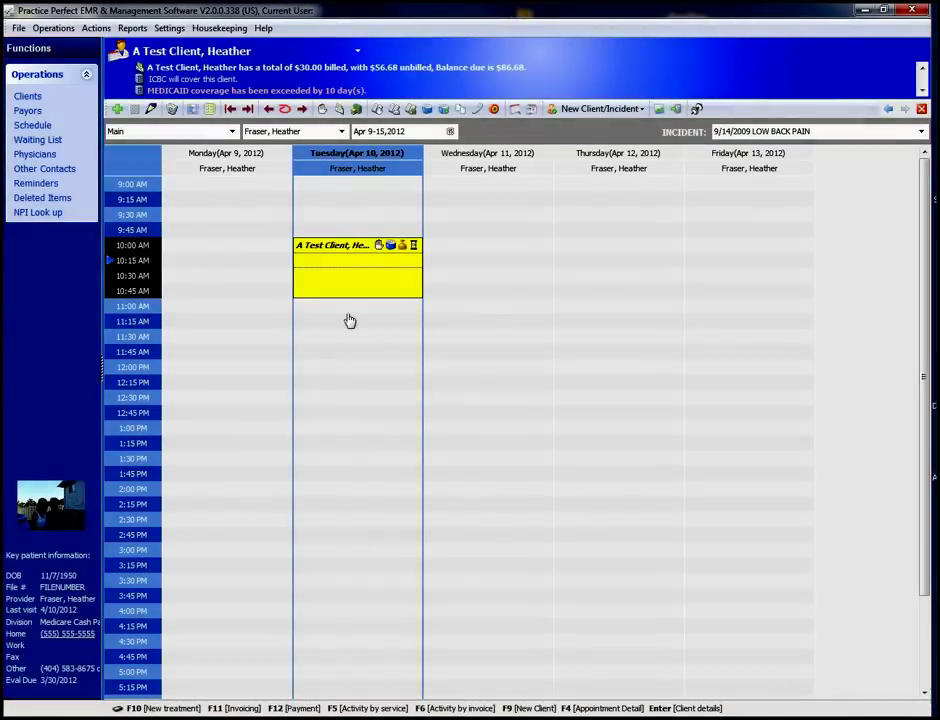
pyautogui.moveTo(349, 277)
pyautogui.mouseDown()
pyautogui.moveTo(349, 320)
pyautogui.moveTo(349, 292)
pyautogui.mouseUp()
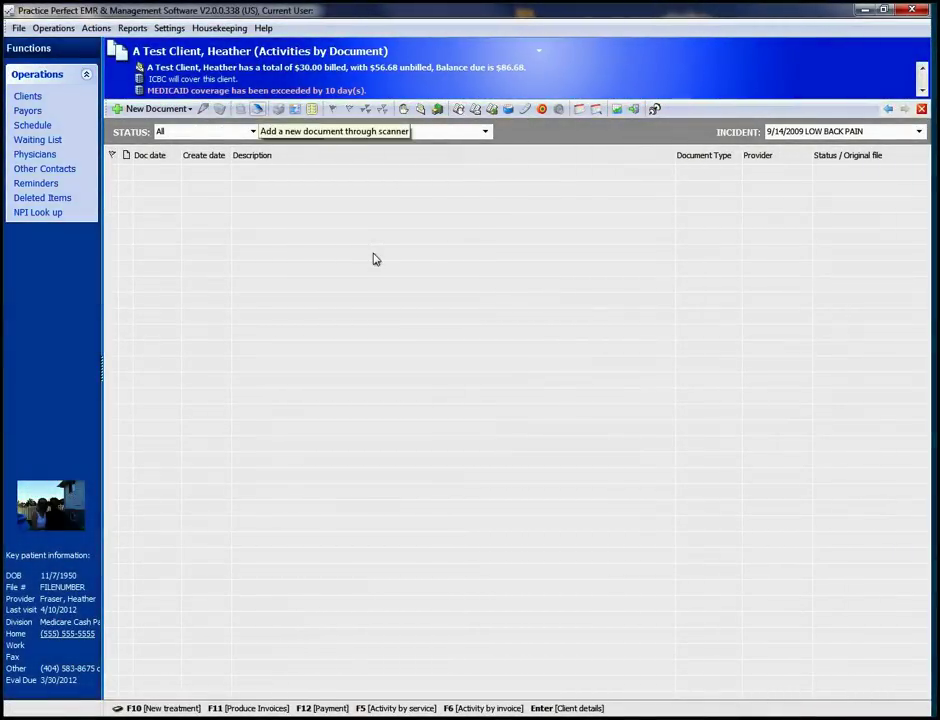
# Look at the scanner source and scan format settings for adding a scanned document, and close them without scanning.
pyautogui.click(257, 108)
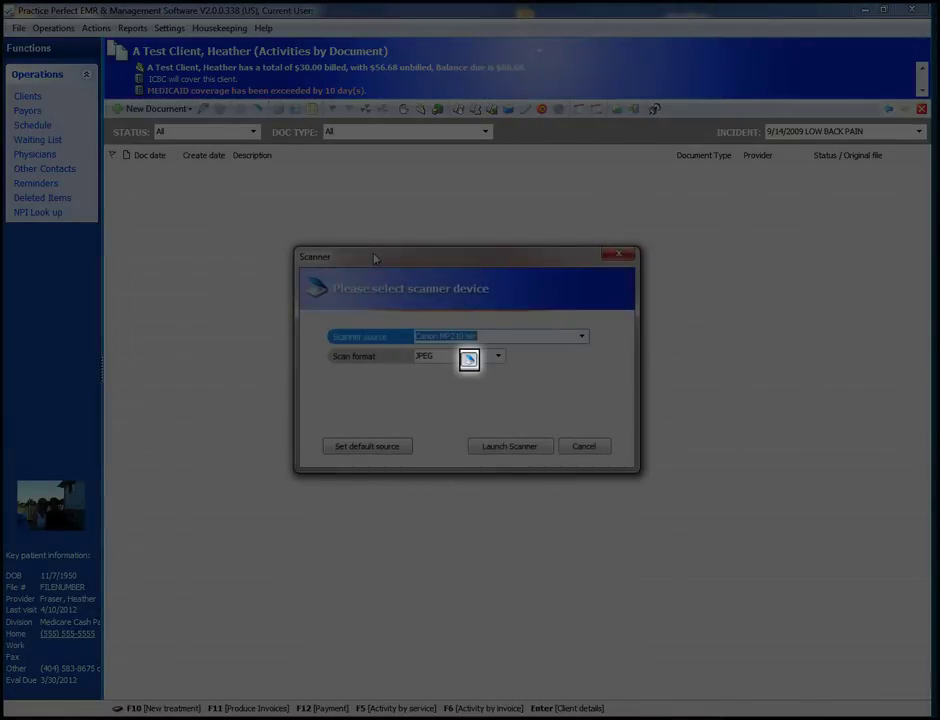
pyautogui.press('Escape')
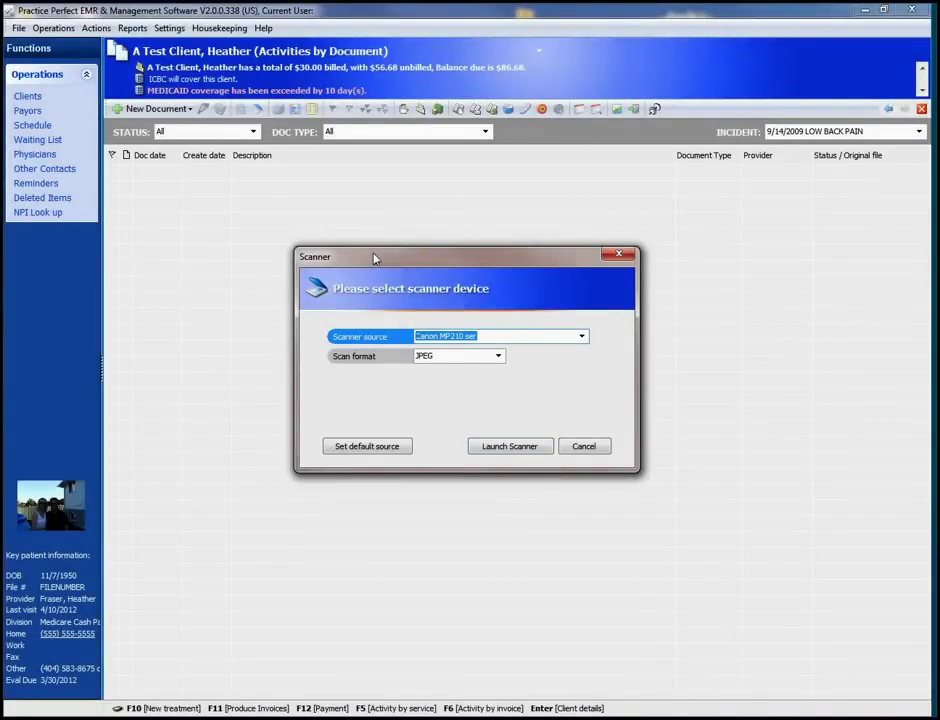
pyautogui.press('Tab')
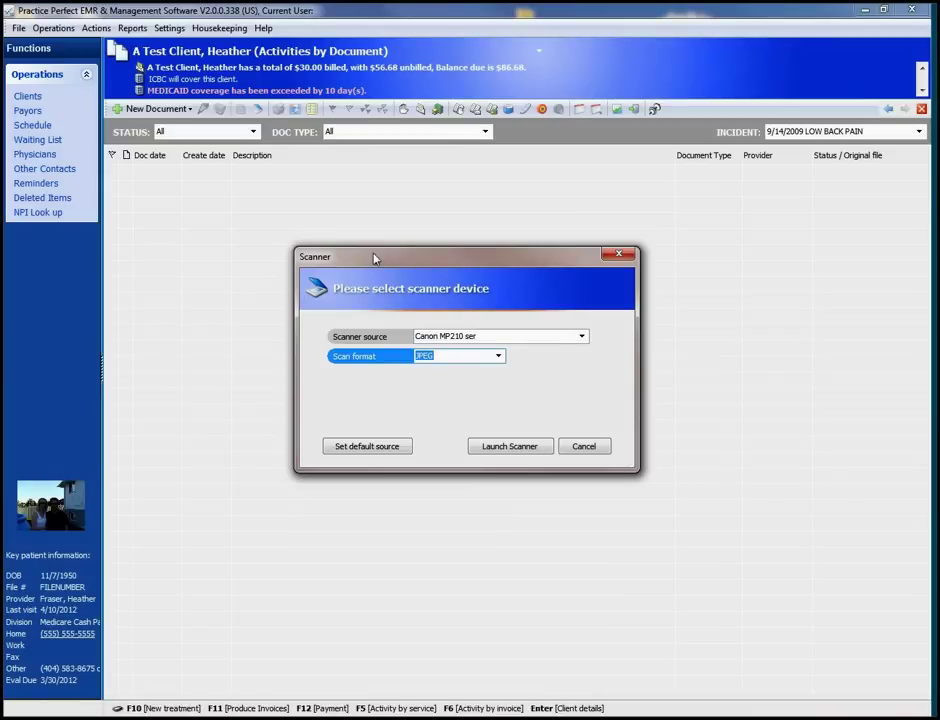
pyautogui.press('Escape')
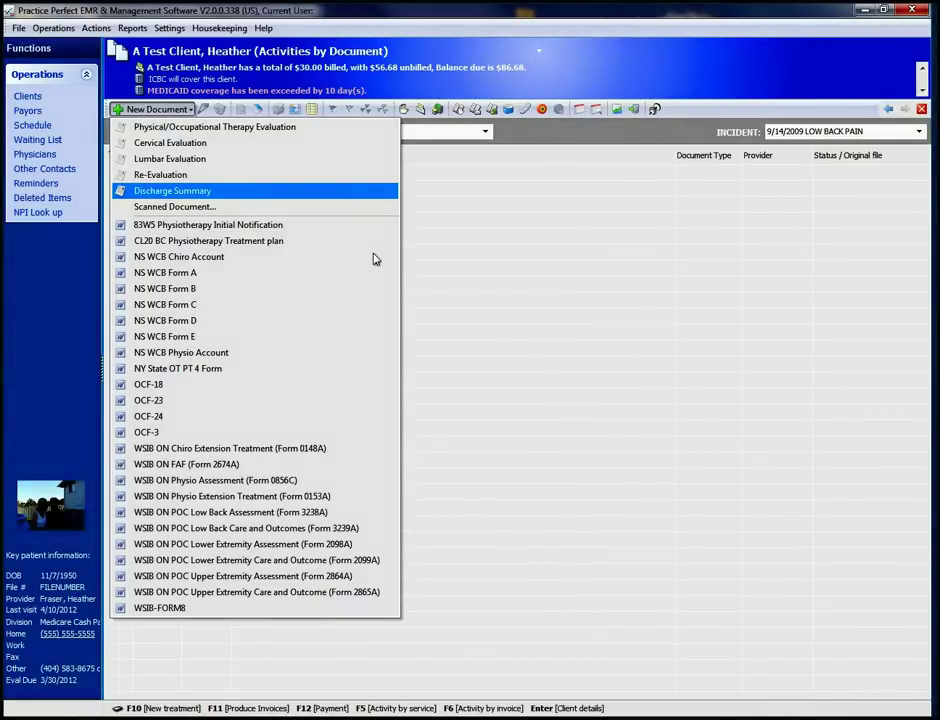
# Create a Physical/Occupational Therapy Evaluation with the Cervical Spine Findings phrase in History of Diagnosis and Therex 30 min in Chief Complaint.
pyautogui.press('Return')
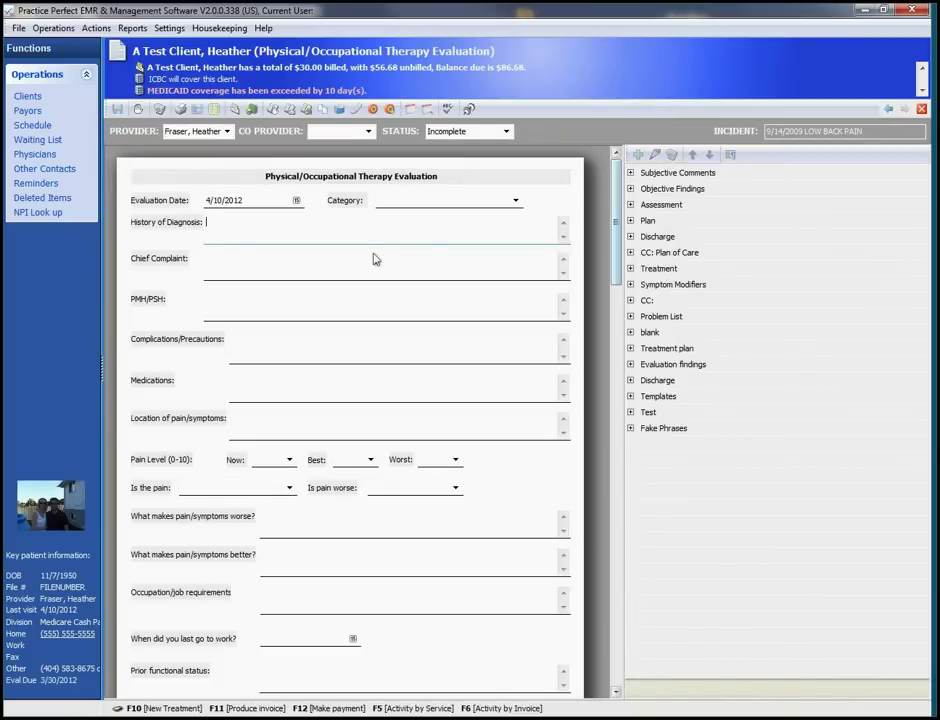
pyautogui.click(376, 259)
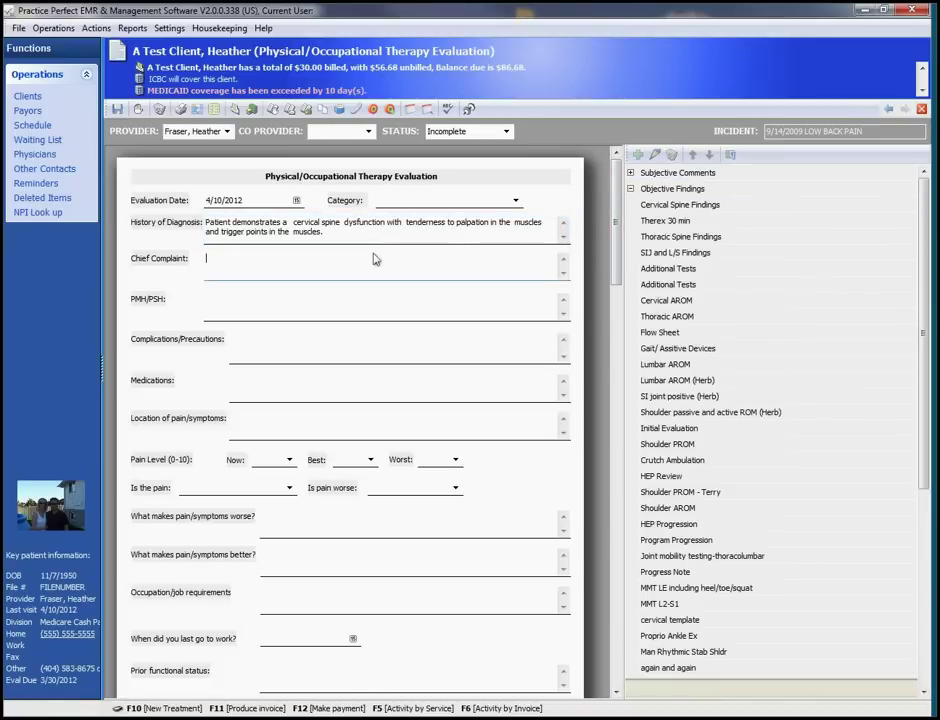
pyautogui.press('Down')
pyautogui.press('Return')
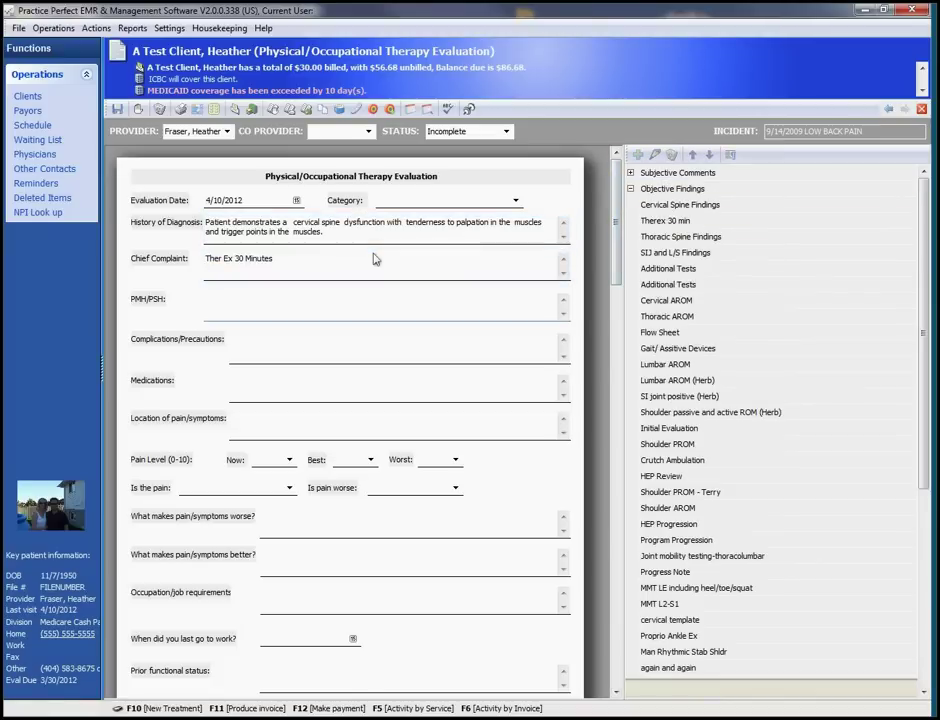
# Insert the SIJ and L/S Findings phrase in PMH/PSH and enter "asdfasdfasdfasdfasdfasdf" in Complications/Precautions.
pyautogui.press('Down')
pyautogui.press('Down')
pyautogui.press('Return')
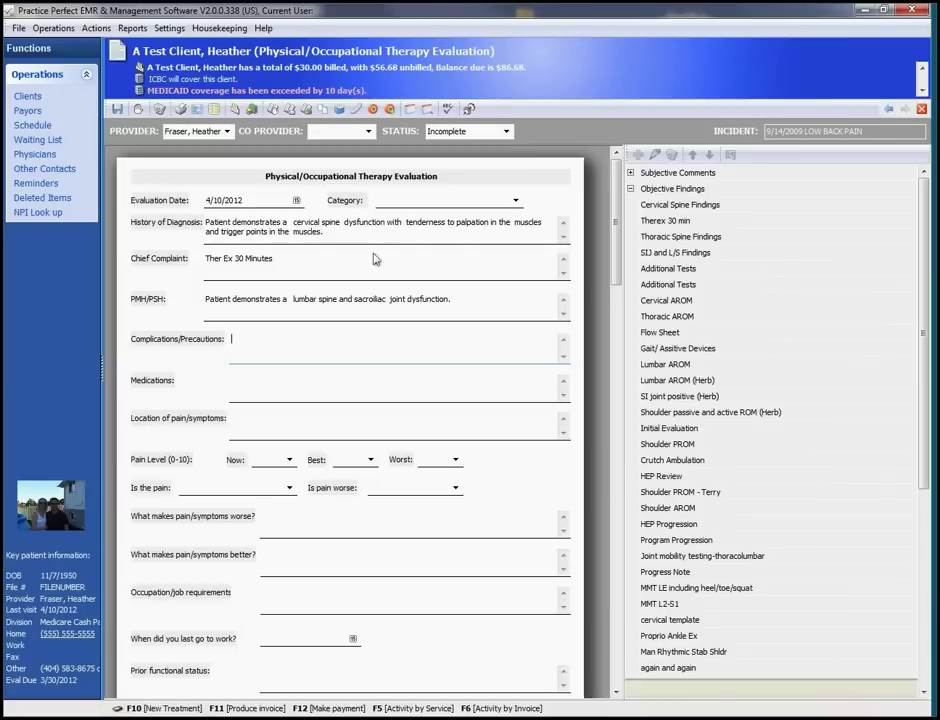
pyautogui.write('asdfasdfasdfasdfasdfasdf')
# View the status options available for the evaluation without changing its status.
pyautogui.hotkey('alt', 's')
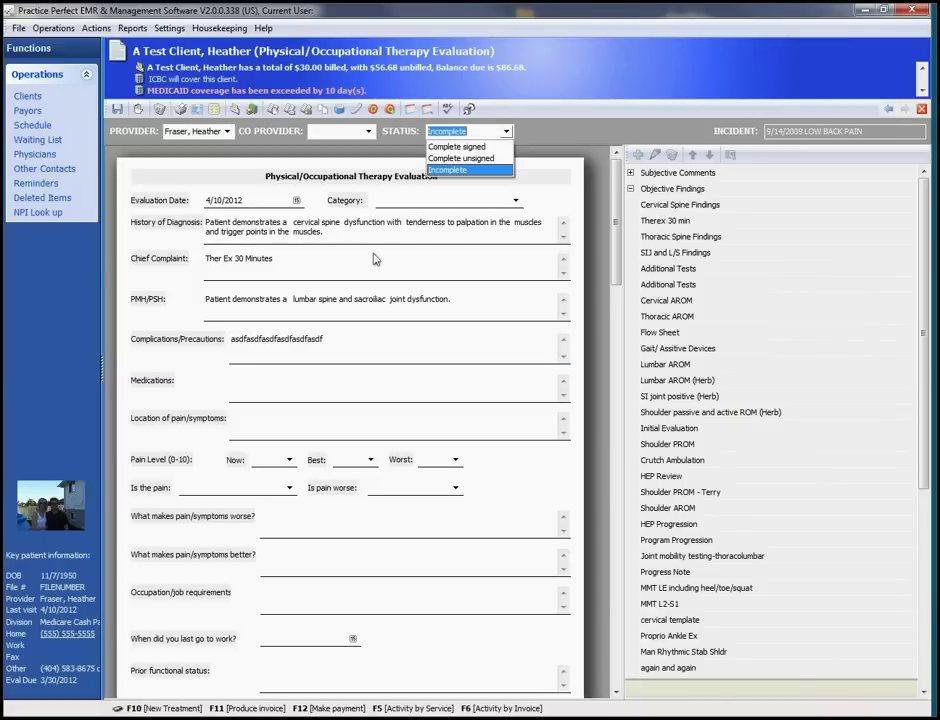
pyautogui.press('Escape')
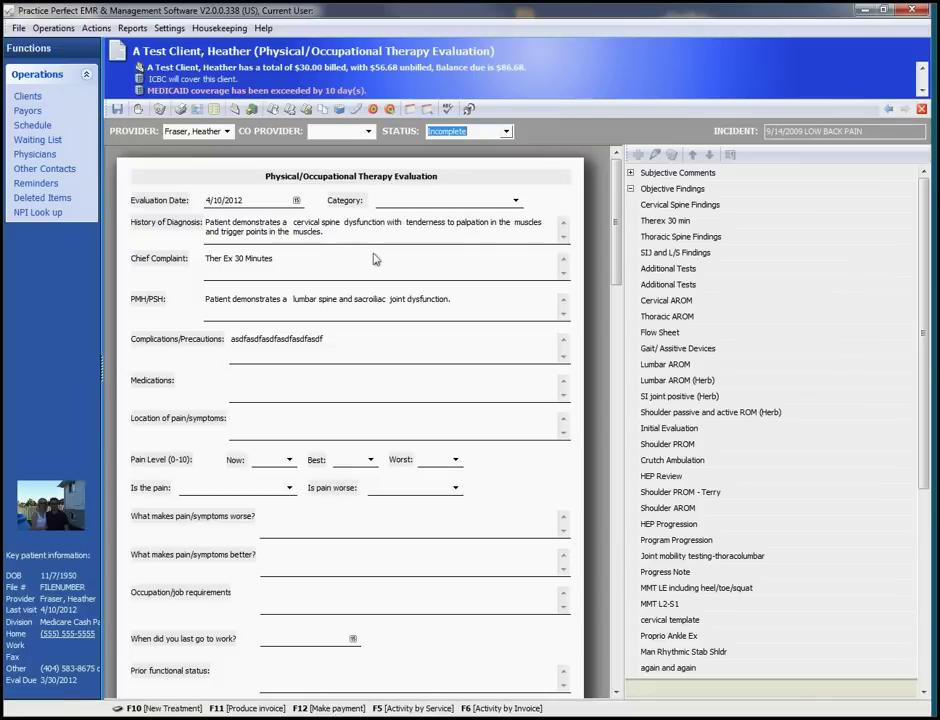
# Preview the evaluation's printout, check its PDF export option, and close the evaluation.
pyautogui.hotkey('ctrl', 'p')
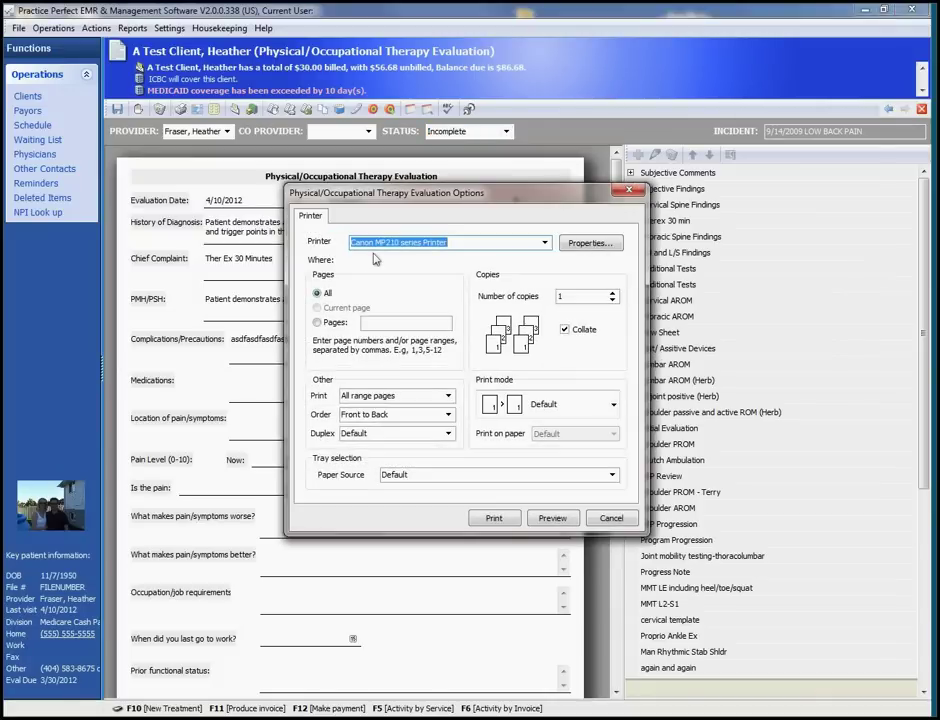
pyautogui.hotkey('alt', 'v')
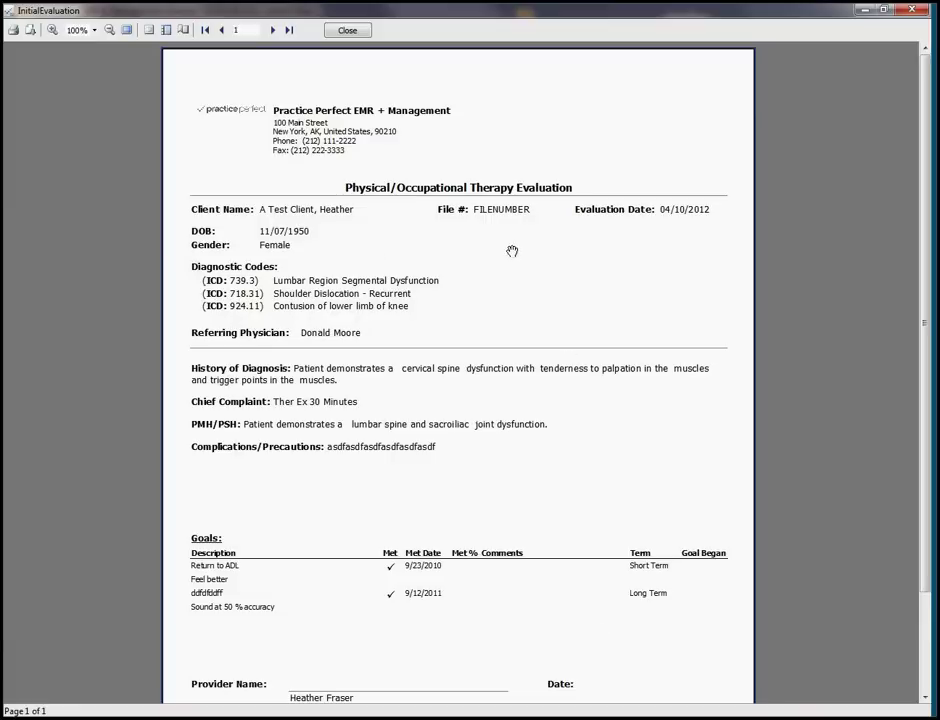
pyautogui.click(30, 30)
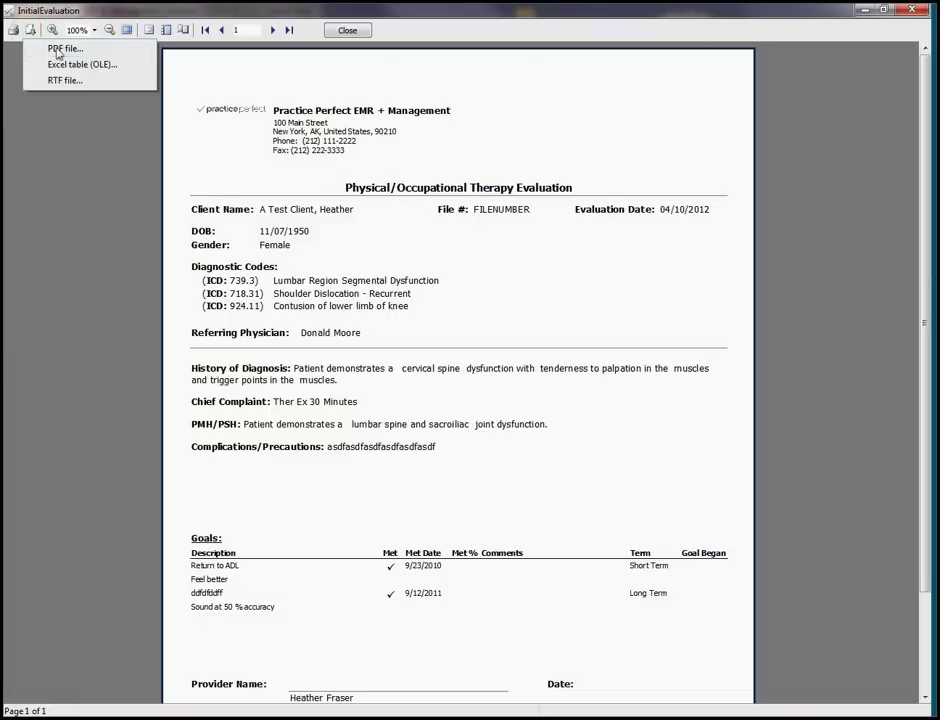
pyautogui.click(57, 50)
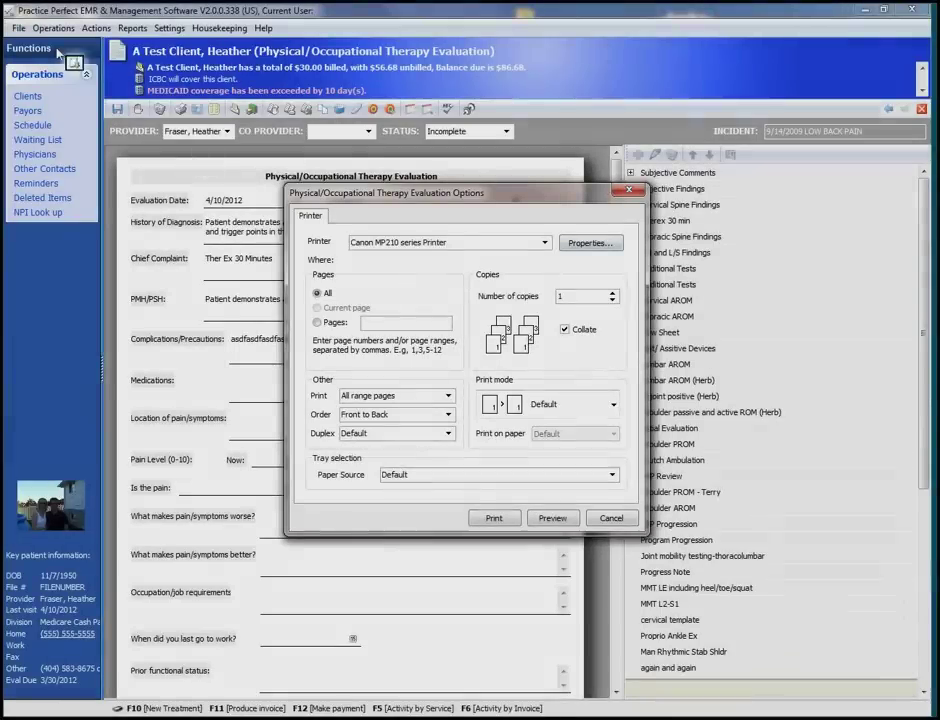
pyautogui.press('Escape')
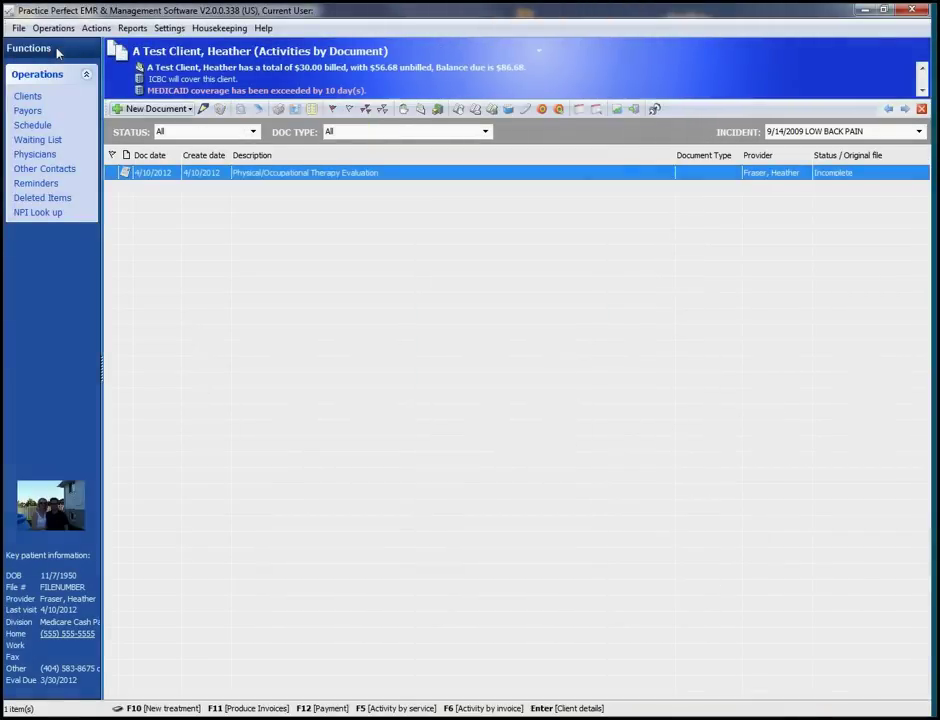
# Start a new Scanned Document record in the client's documents.
pyautogui.hotkey('alt', 'n')
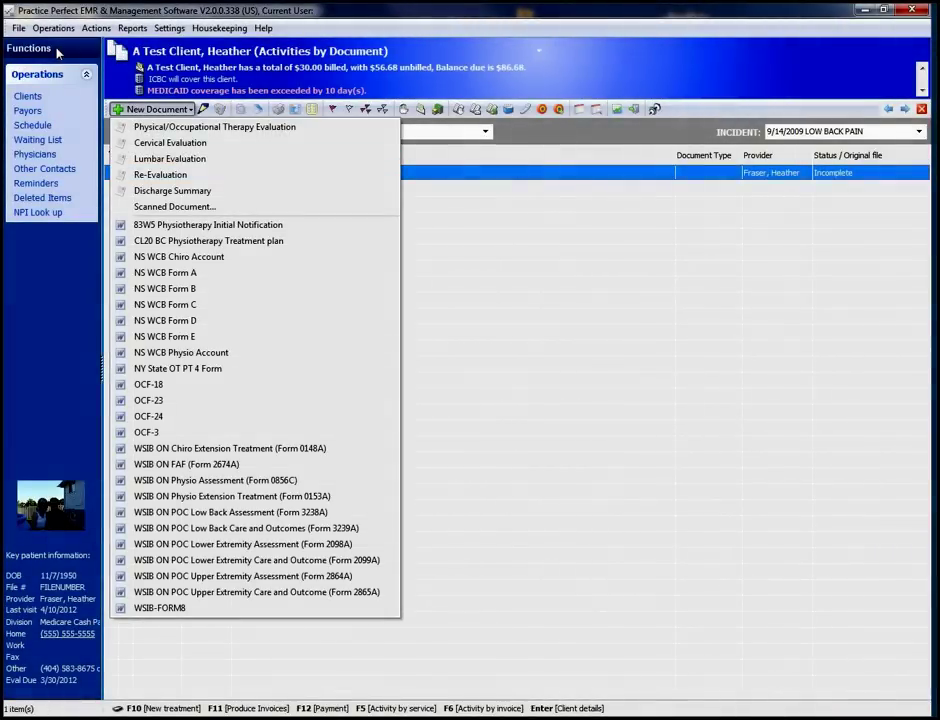
pyautogui.press('Down')
pyautogui.press('Down')
pyautogui.press('Down')
pyautogui.press('Down')
pyautogui.press('Down')
pyautogui.press('Down')
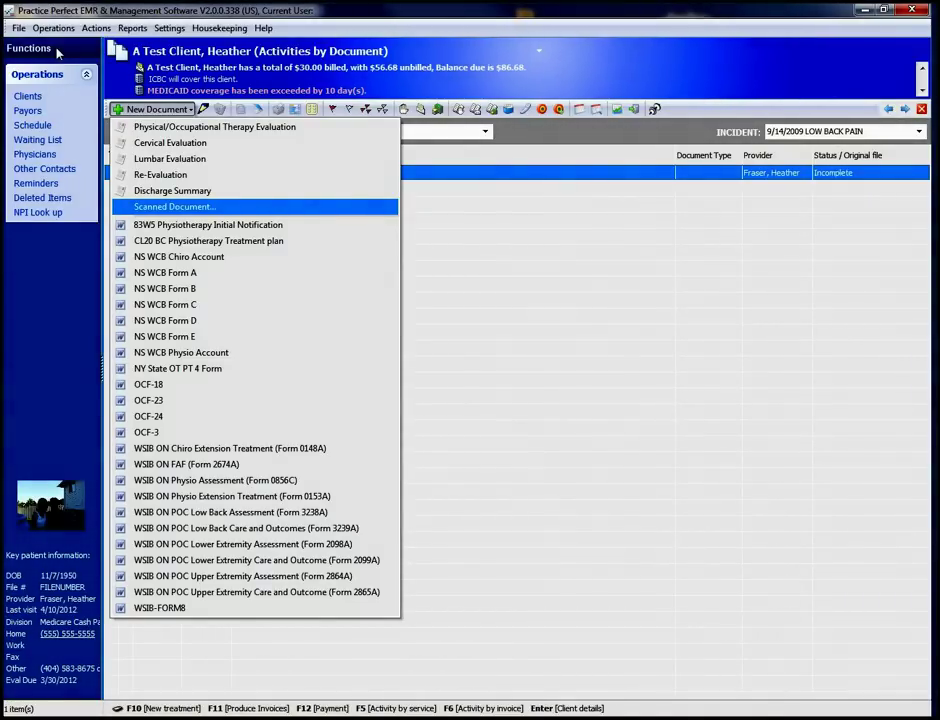
pyautogui.press('Return')
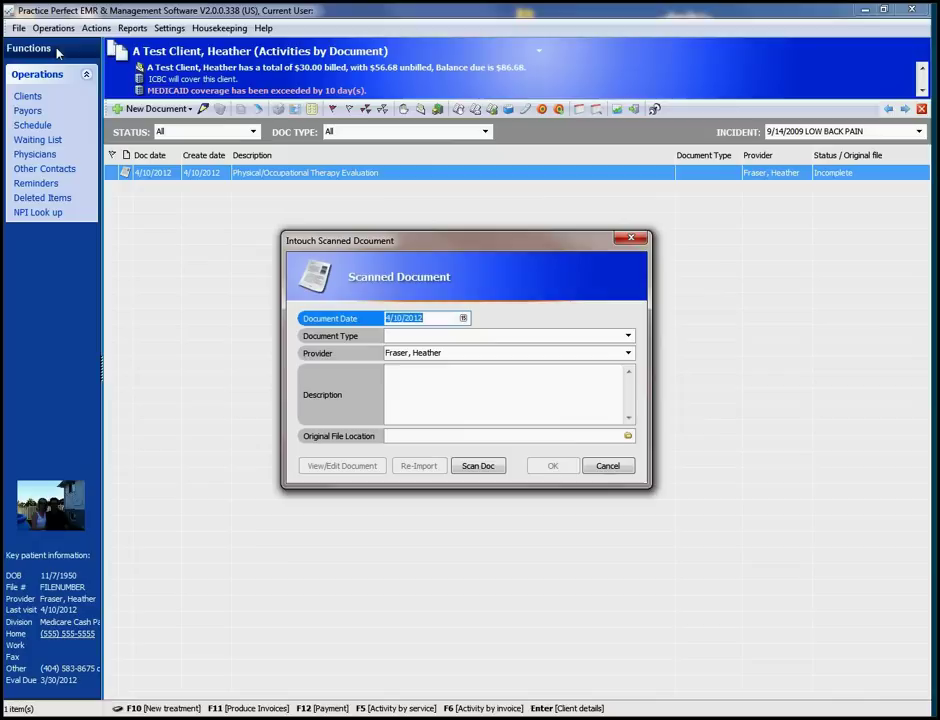
# Attach the file Initial Eval and Plan of Treatment TEST from the Documents folder to the scanned document record and save it.
pyautogui.press('Tab')
pyautogui.hotkey('alt', 'Down')
pyautogui.hotkey('alt', 'Down')
pyautogui.hotkey('alt', 'Down')
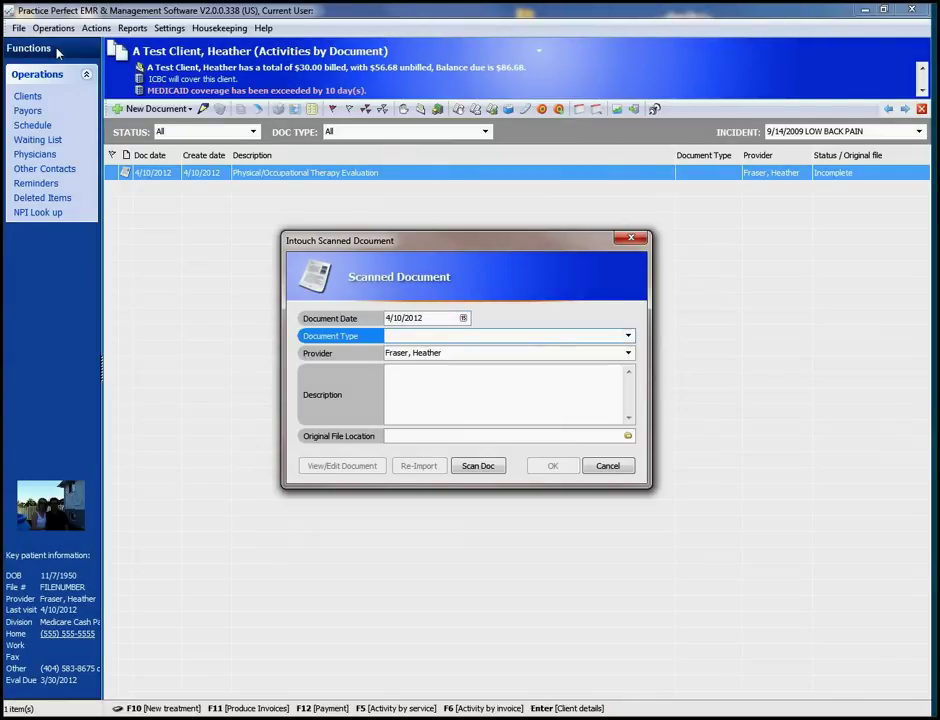
pyautogui.press('Return')
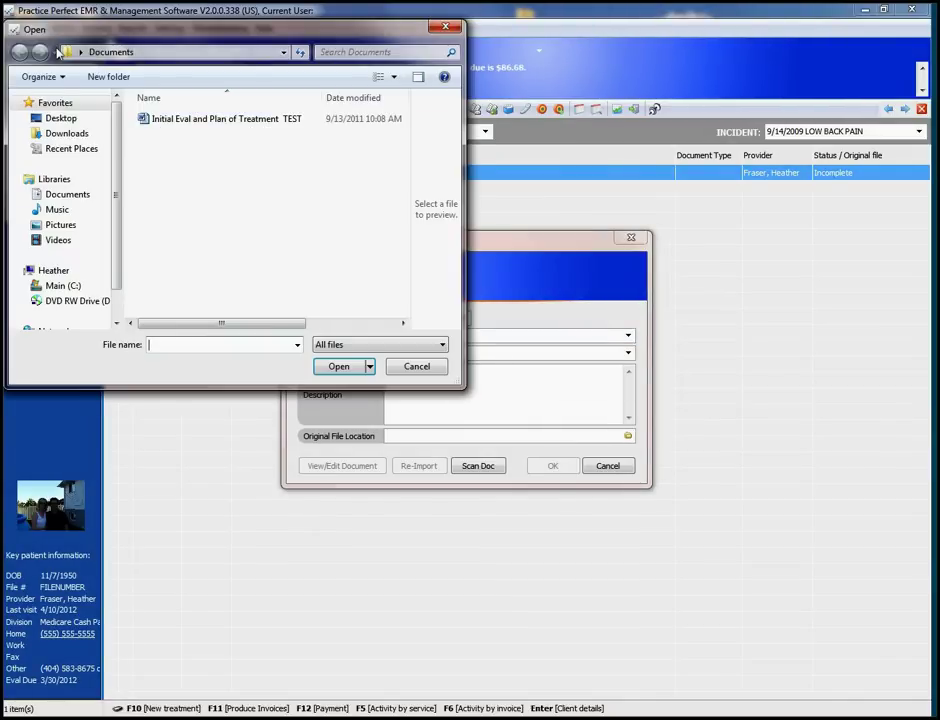
pyautogui.hotkey('shift', 'Tab')
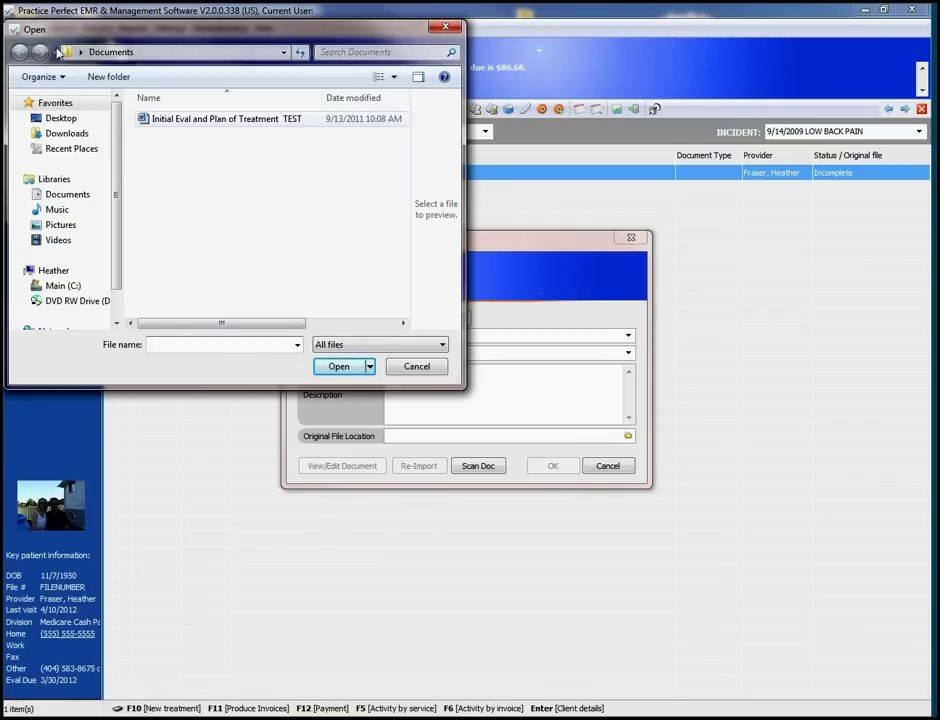
pyautogui.press('space')
pyautogui.press('Return')
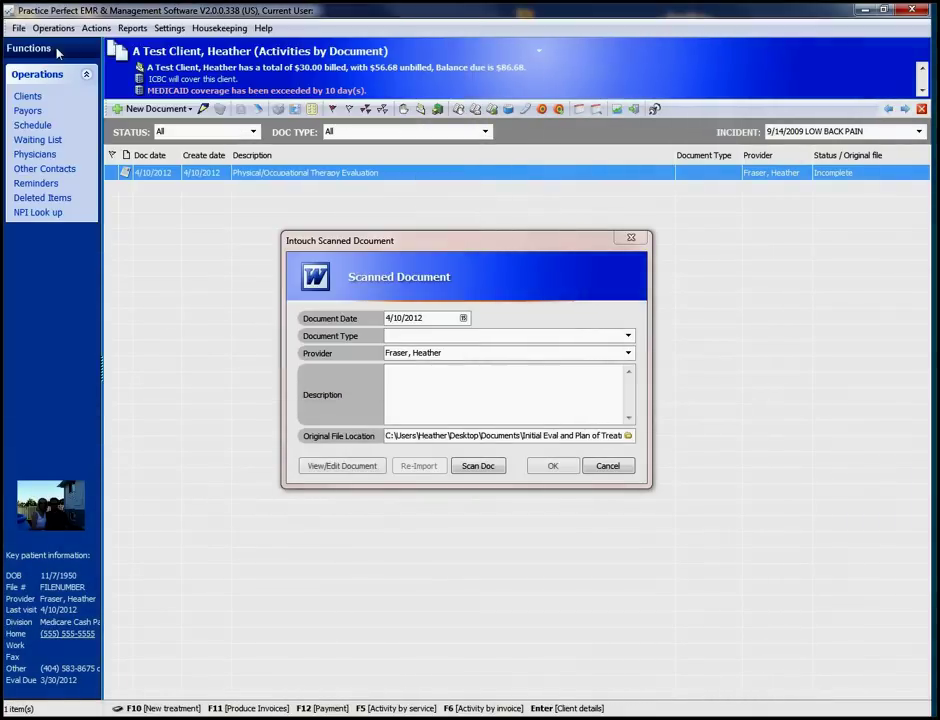
pyautogui.press('Return')
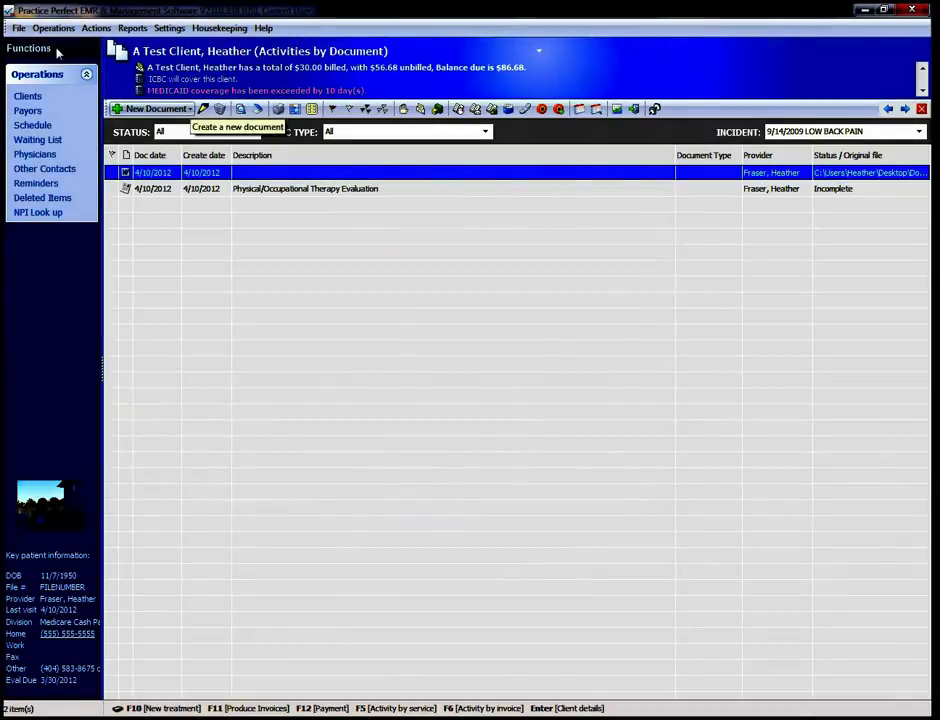
# Examine the form templates available for a new document, from 83W5 Physiotherapy Initial Notification to the NS WCB forms.
pyautogui.click(188, 109)
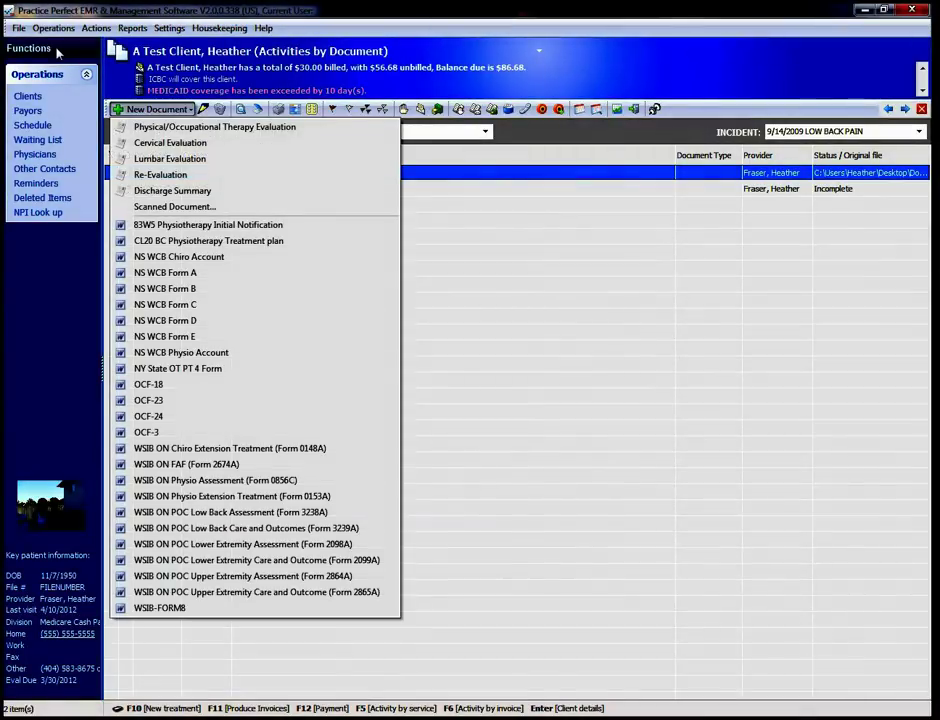
pyautogui.press('Down')
pyautogui.press('Down')
pyautogui.press('Down')
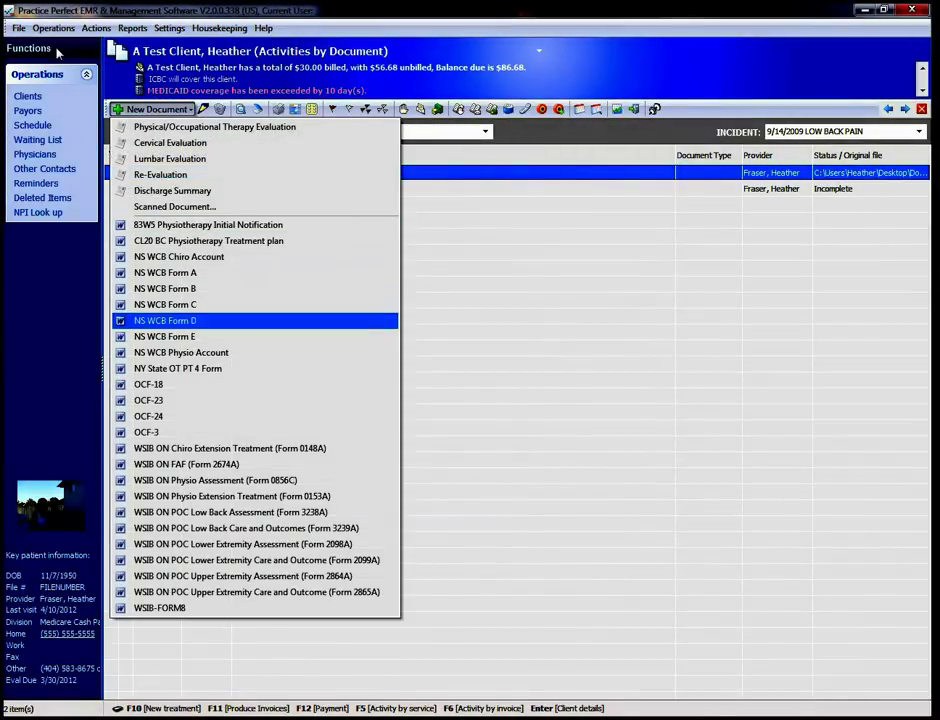
pyautogui.press('Up')
pyautogui.press('Up')
pyautogui.press('Up')
pyautogui.press('Up')
pyautogui.press('Up')
pyautogui.press('Up')
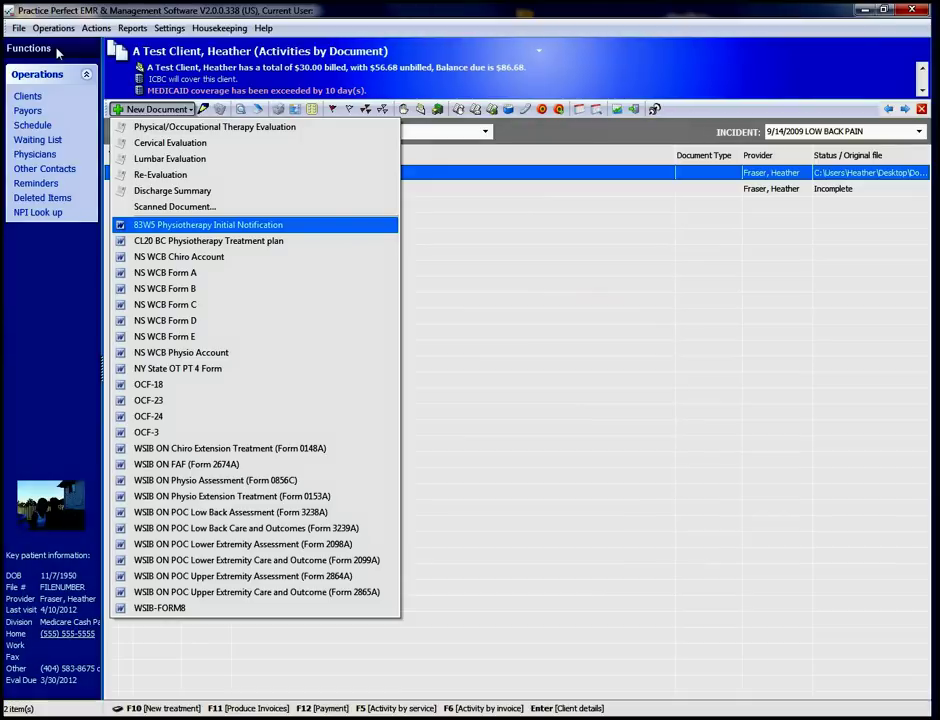
# Look further through the form templates, open the generation options for one, and cancel without generating it.
pyautogui.press('Down')
pyautogui.press('Down')
pyautogui.press('Down')
pyautogui.press('Down')
pyautogui.press('Down')
pyautogui.press('Down')
pyautogui.press('Down')
pyautogui.press('Down')
pyautogui.press('Down')
pyautogui.press('Down')
pyautogui.press('Down')
pyautogui.press('Down')
pyautogui.press('Down')
pyautogui.press('Down')
pyautogui.press('Down')
pyautogui.press('Return')
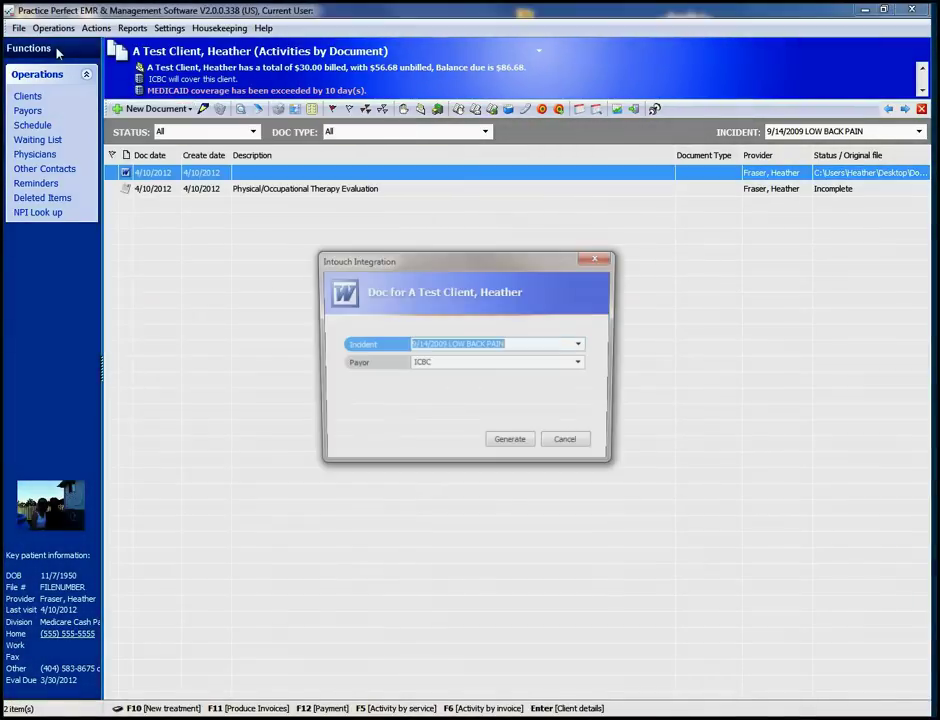
pyautogui.click(599, 256)
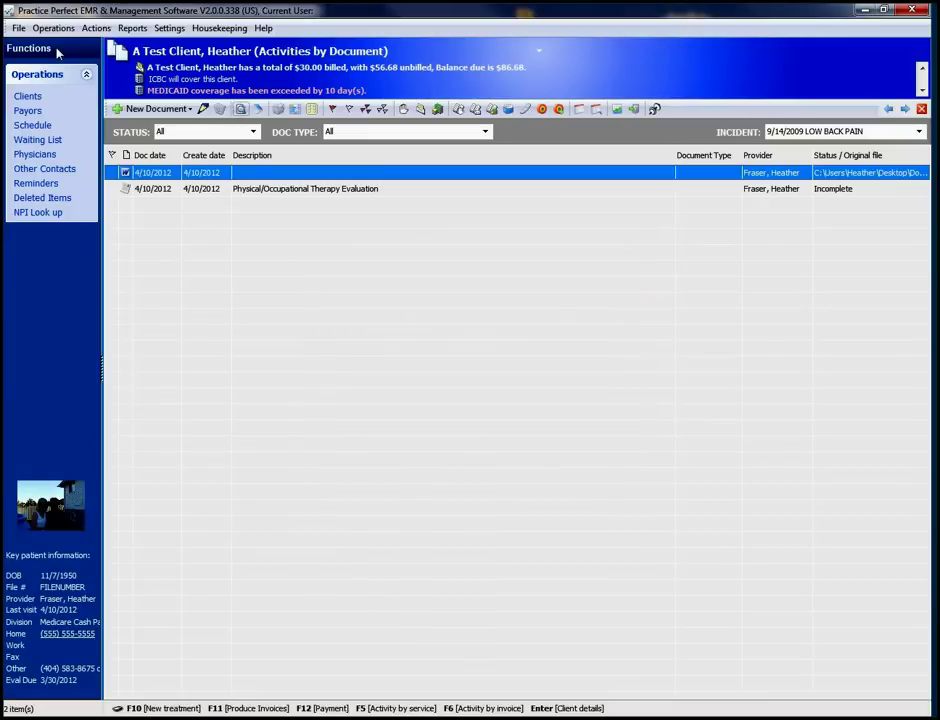
# Reopen the form templates, view the Incident and Payor options for generating a form for the client, and cancel.
pyautogui.click(153, 109)
pyautogui.press('Up')
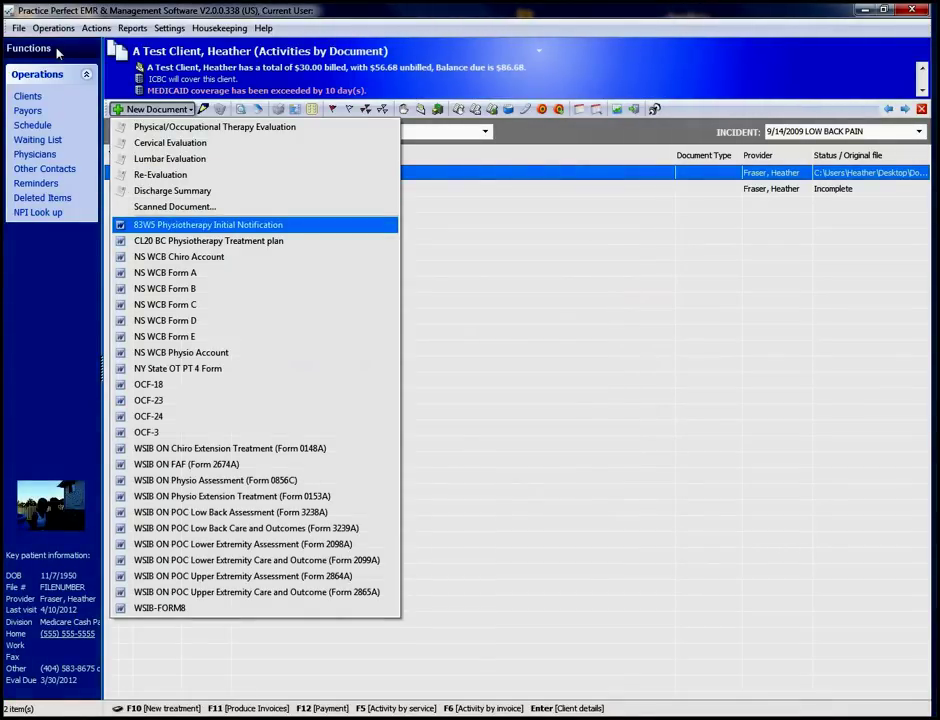
pyautogui.press('Down')
pyautogui.press('Down')
pyautogui.press('Down')
pyautogui.press('Down')
pyautogui.press('Down')
pyautogui.press('Up')
pyautogui.press('Up')
pyautogui.press('Up')
pyautogui.press('Up')
pyautogui.press('Up')
pyautogui.press('Return')
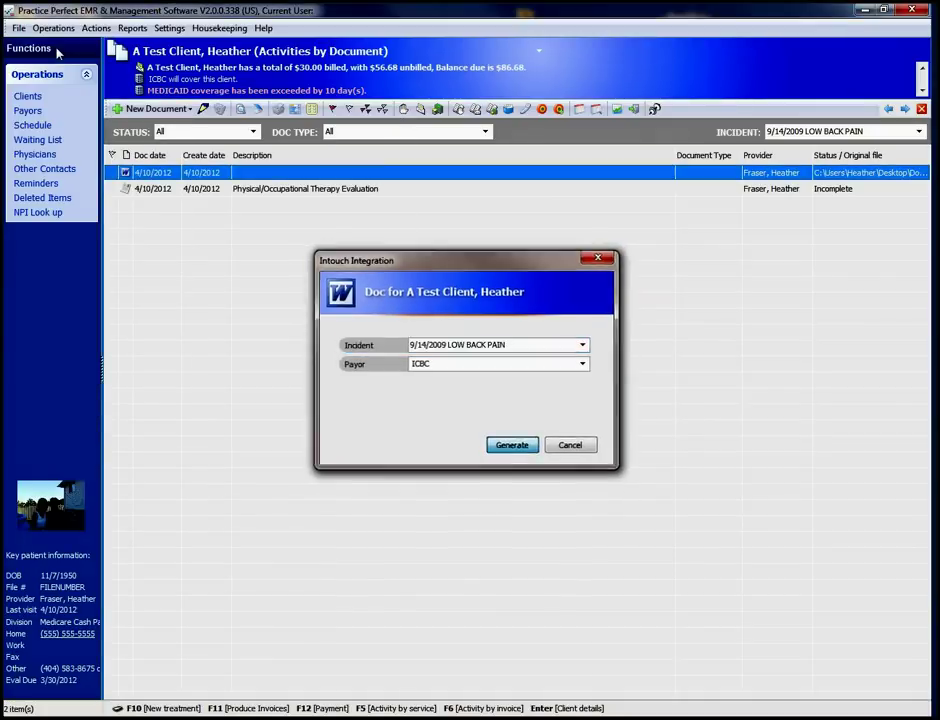
pyautogui.press('Escape')
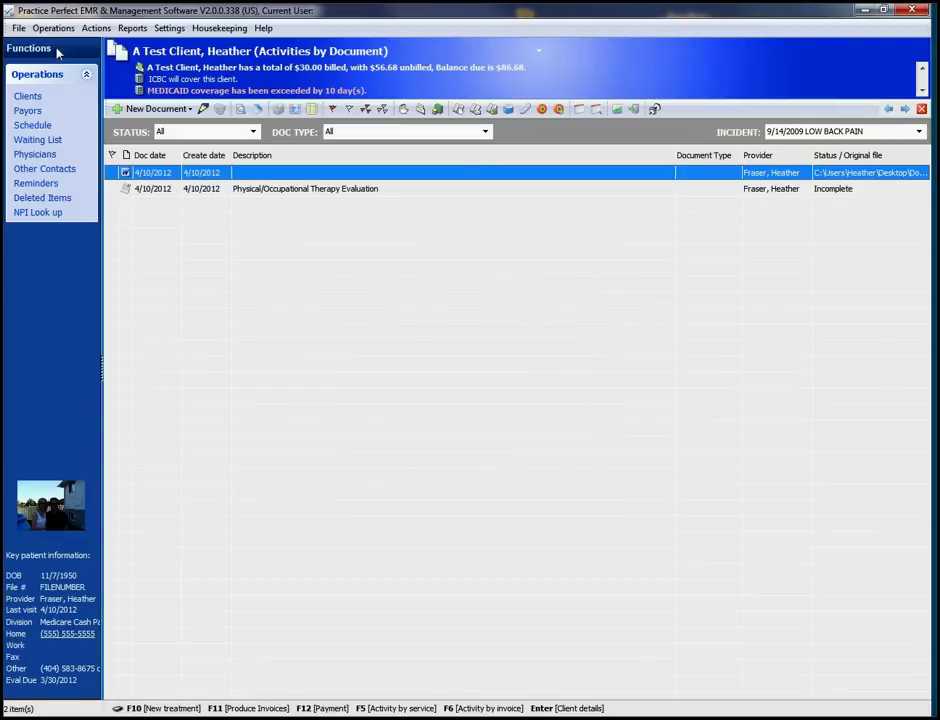